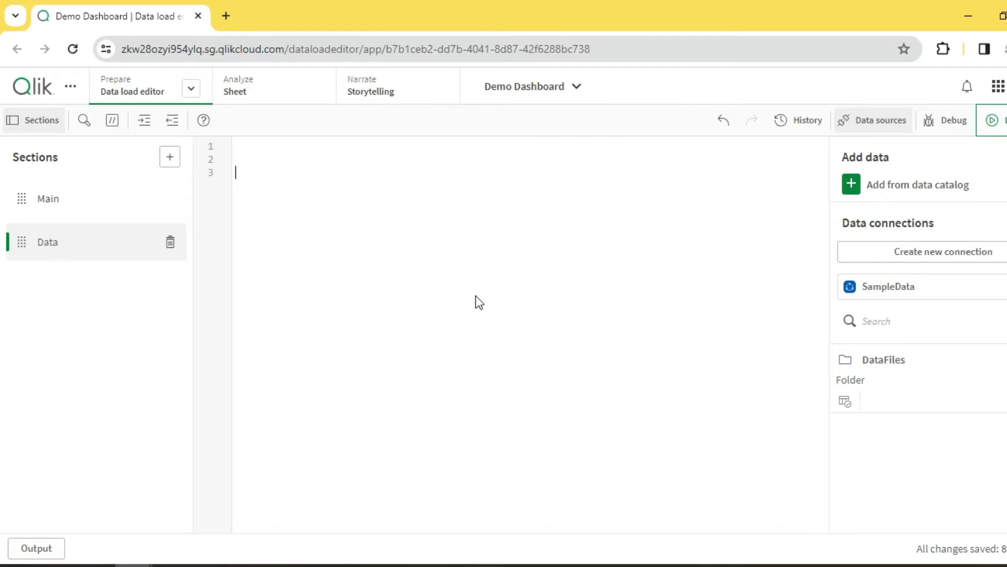
Insert load statements for the Product$ and Sales$ sheets of Sales Orders.xls from DataFiles
click(850, 404)
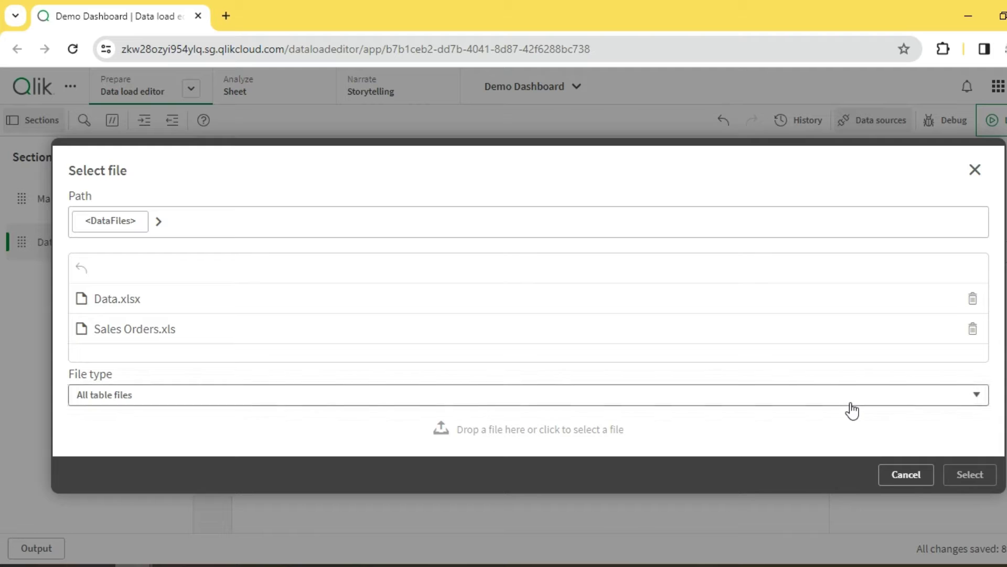
click(138, 333)
click(975, 475)
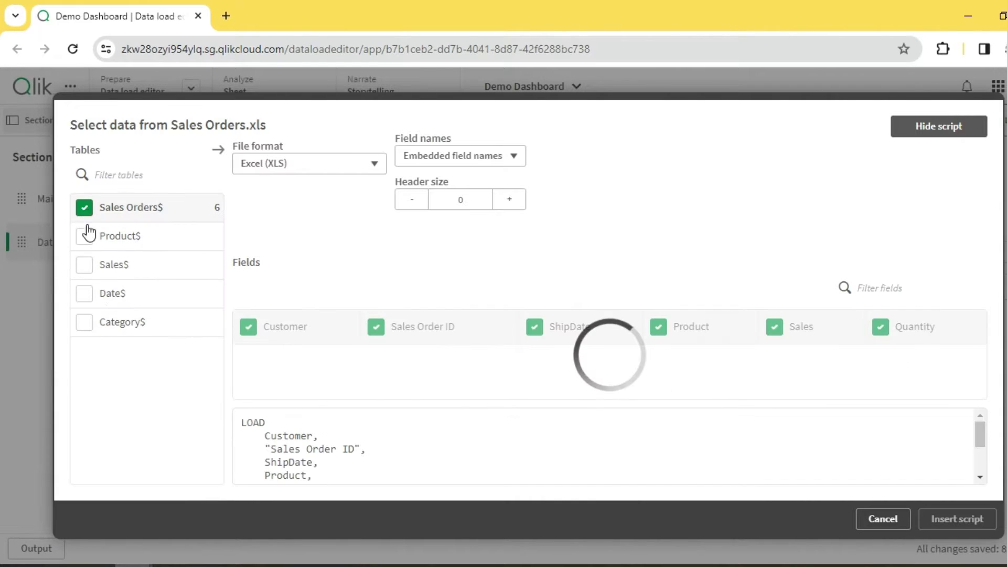
click(85, 236)
click(85, 266)
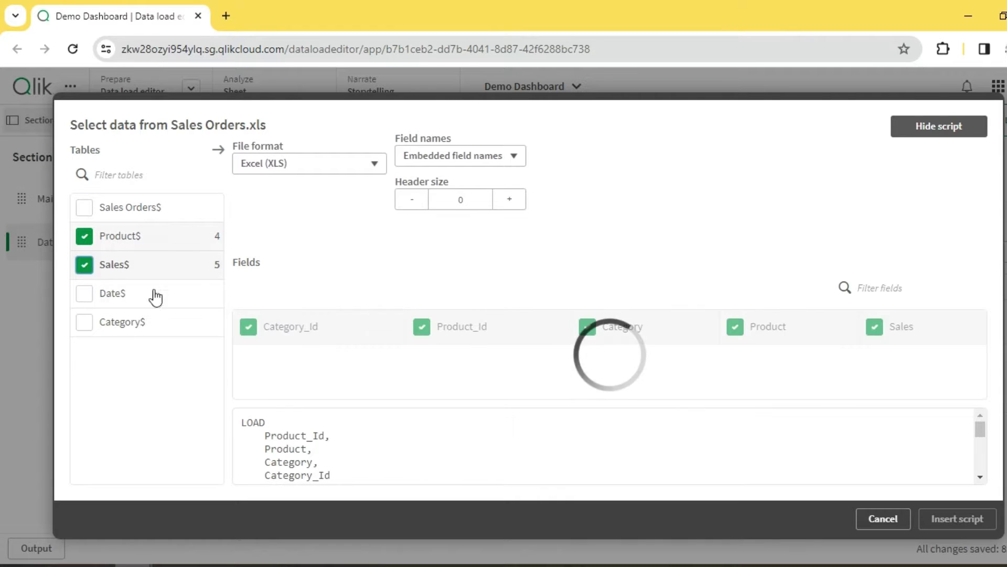
click(966, 519)
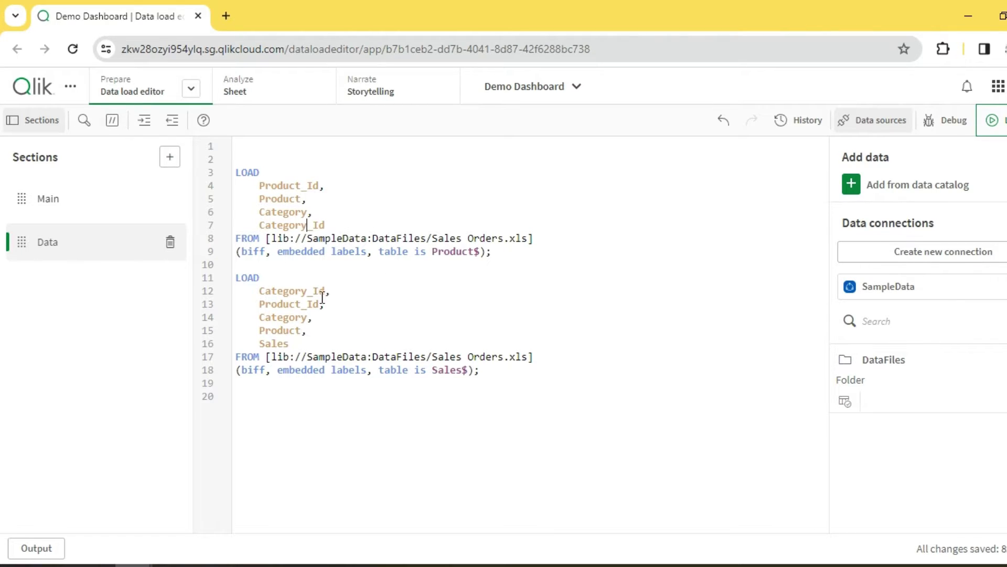
Label the first load block 'Dim:' on the empty line above it
drag(291, 345, 234, 281)
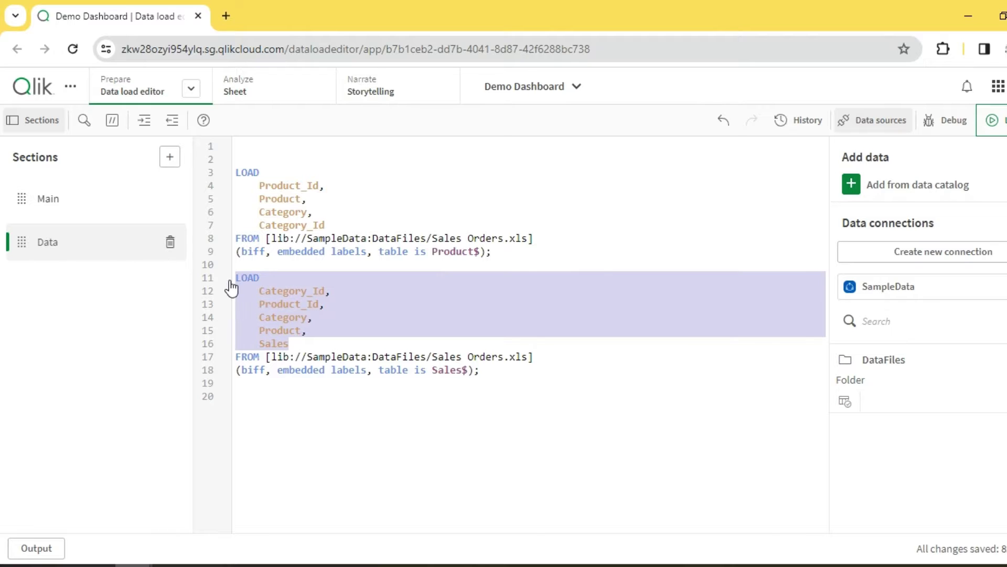
click(356, 331)
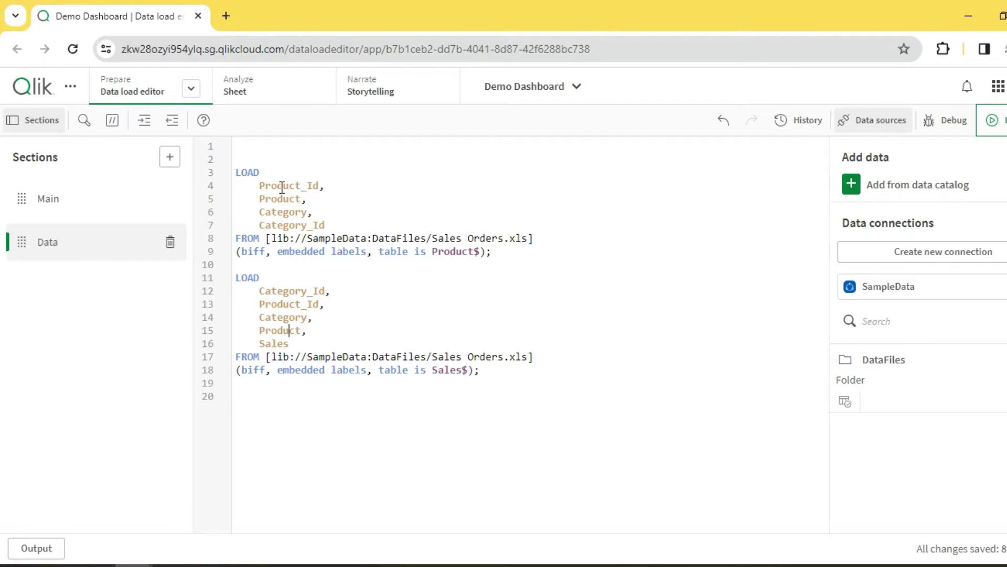
click(269, 158)
text(DIm:)
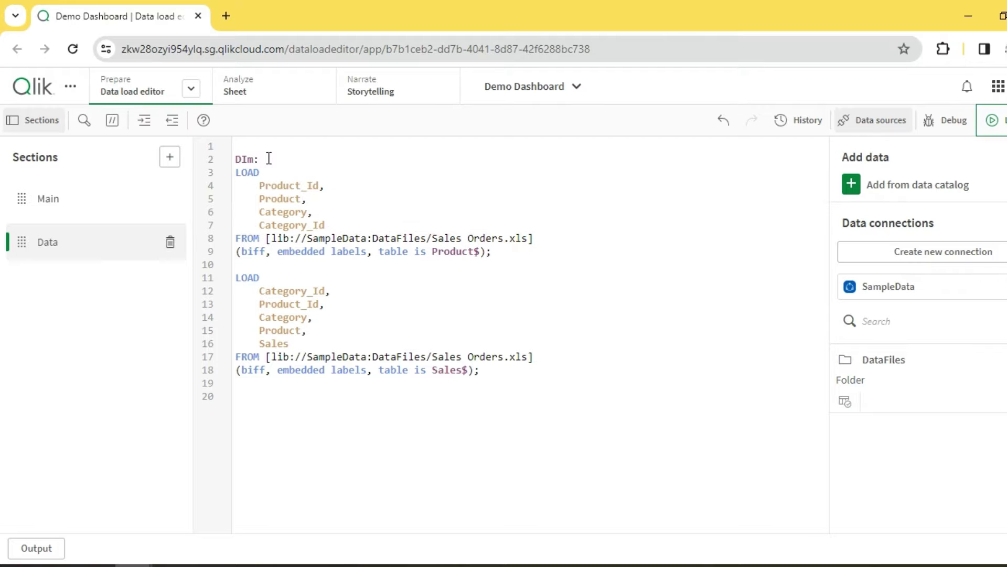
key(BackSpace)
key(BackSpace)
text(im:)
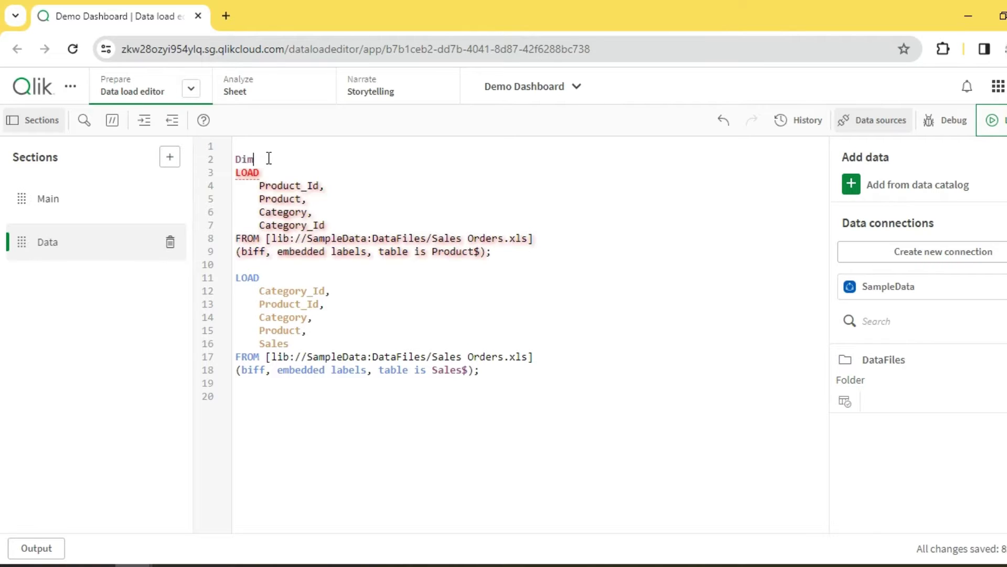
Add a 'Fact:' label above the second load block
click(279, 264)
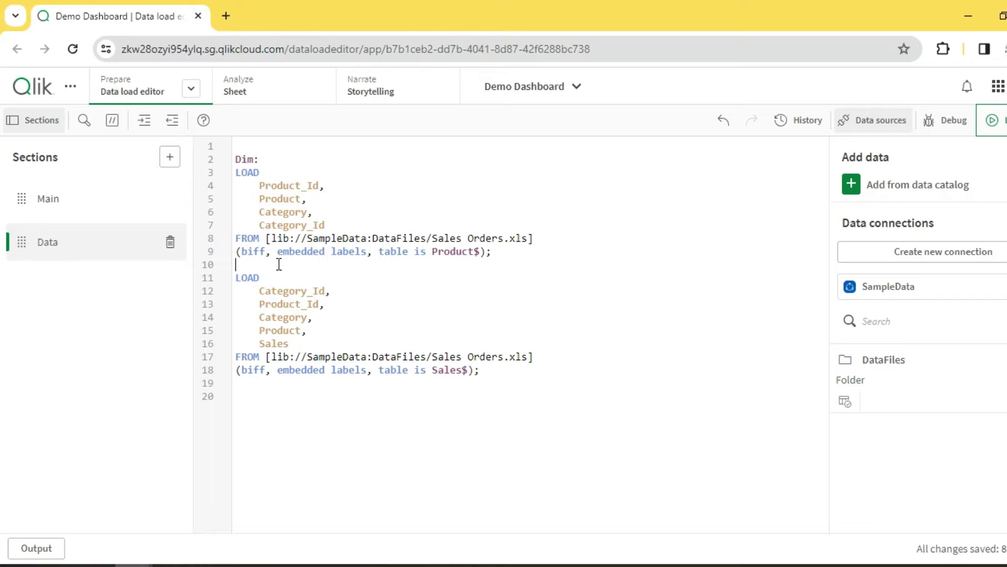
key(Return)
text(F)
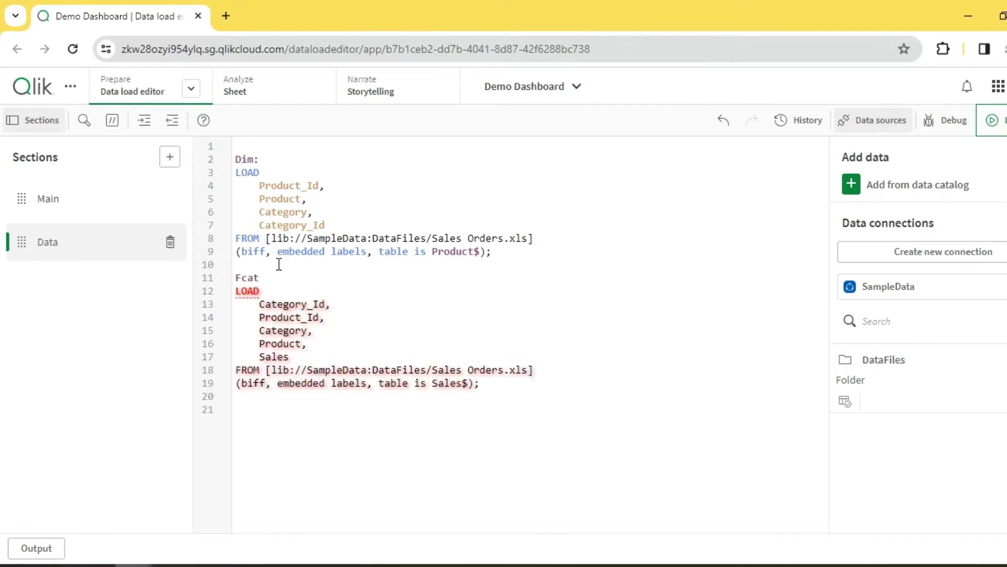
text(act:)
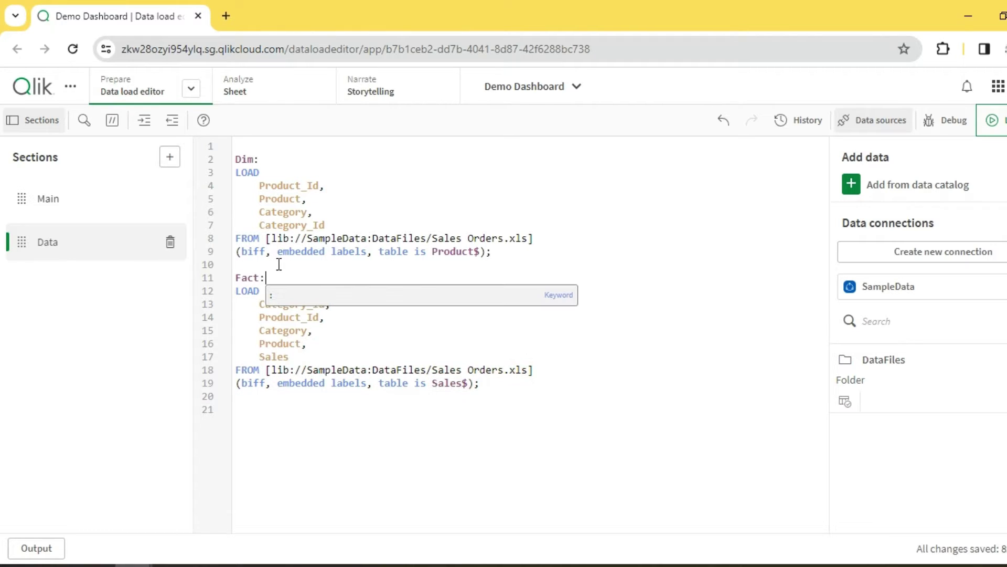
key(Return)
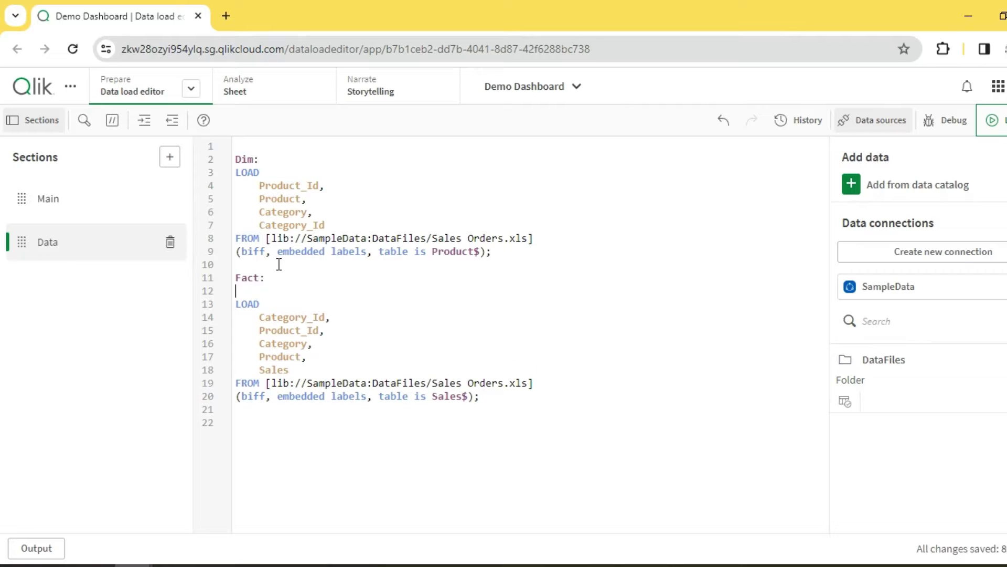
click(322, 302)
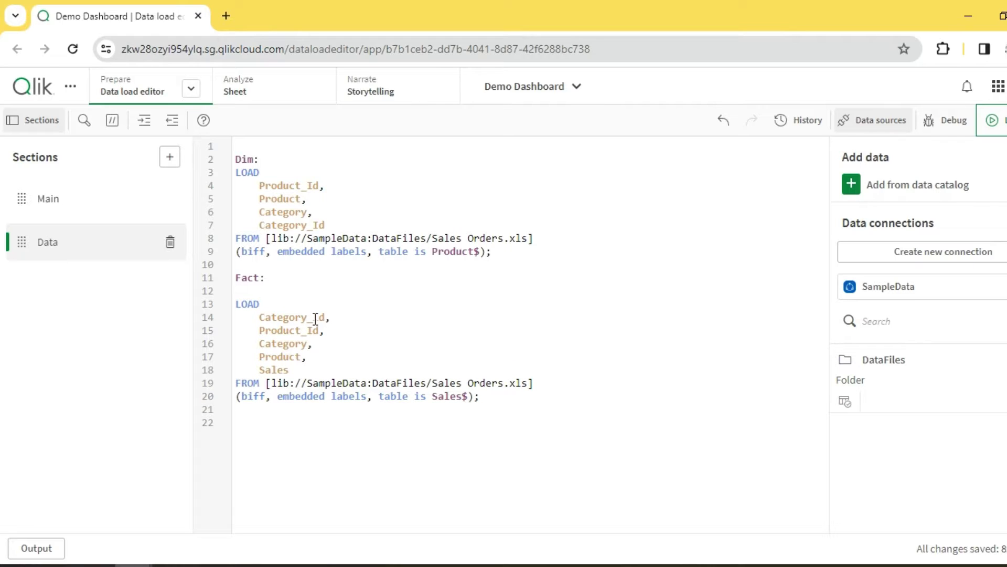
Compare the shared Category_Id and Product_Id fields in both loads, then run the data load
double_click(294, 315)
double_click(288, 224)
double_click(284, 330)
click(311, 186)
click(279, 290)
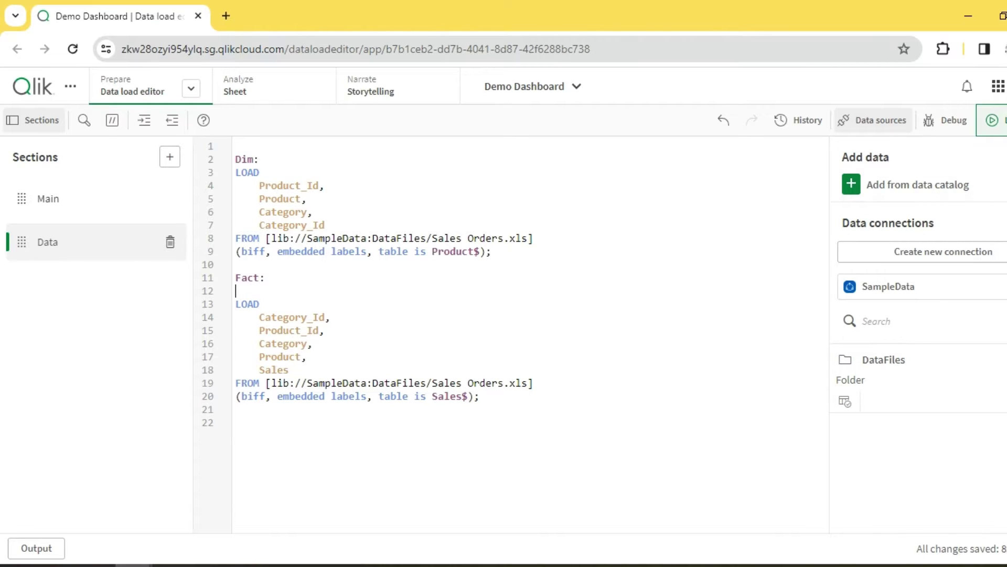
click(993, 120)
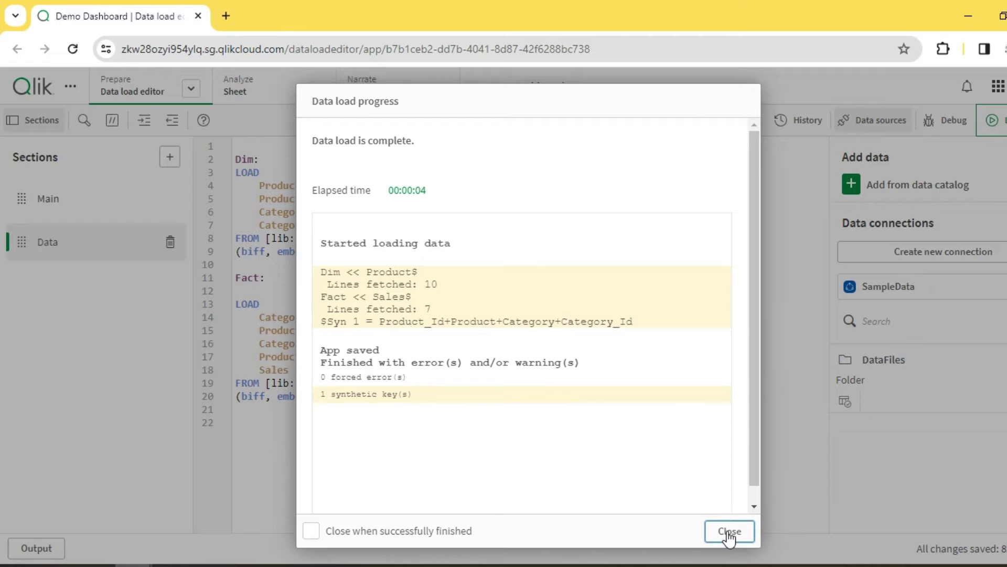
Close the load report and open the Data model viewer from Prepare in a new tab
click(731, 530)
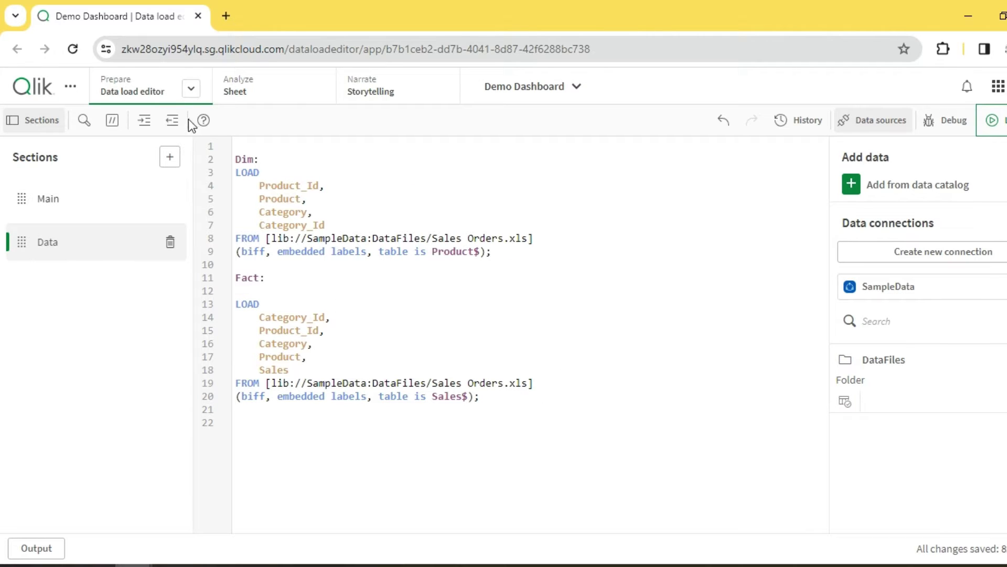
click(191, 88)
click(217, 177)
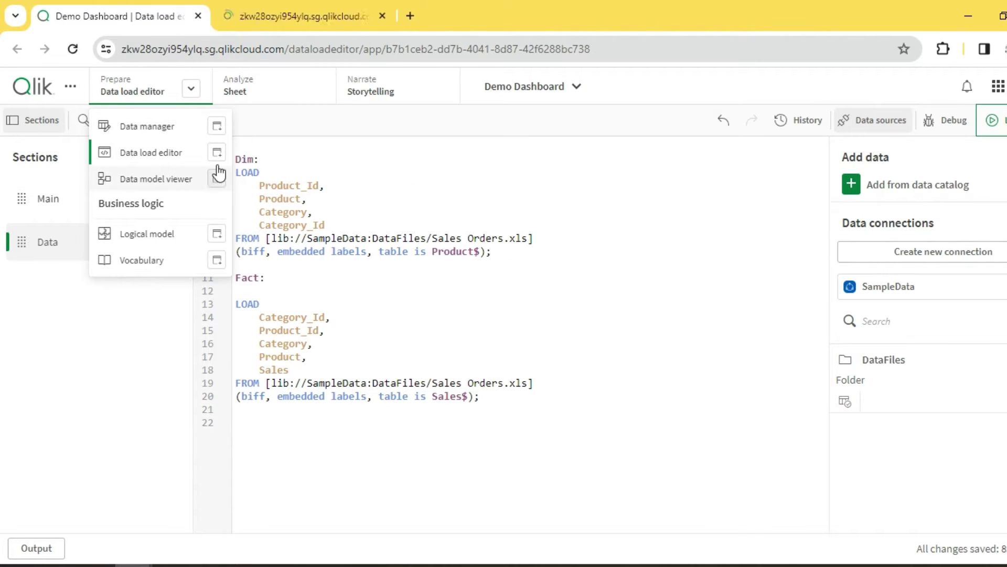
click(275, 23)
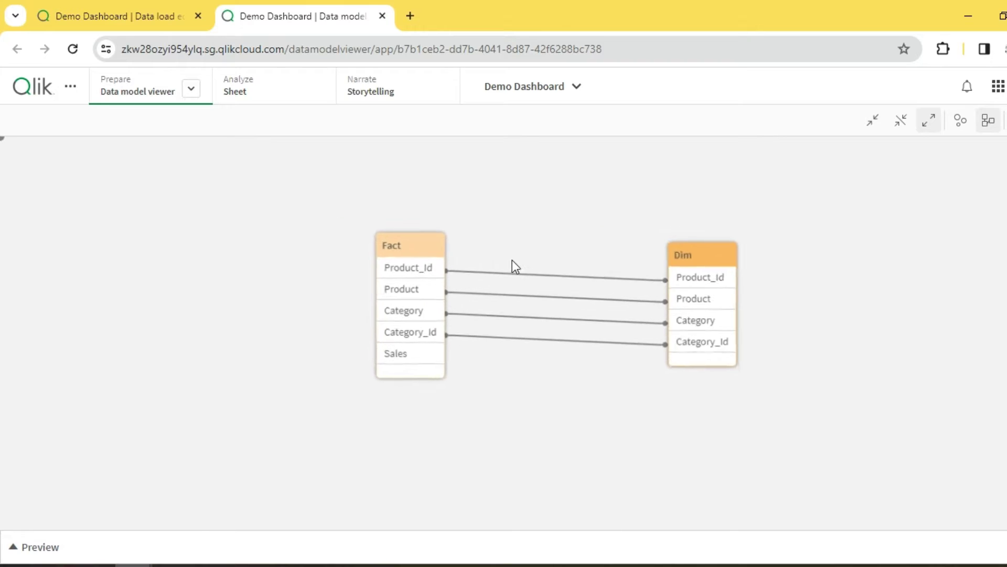
Drag the Fact and Dim tables next to each other on the model canvas
drag(513, 276, 346, 248)
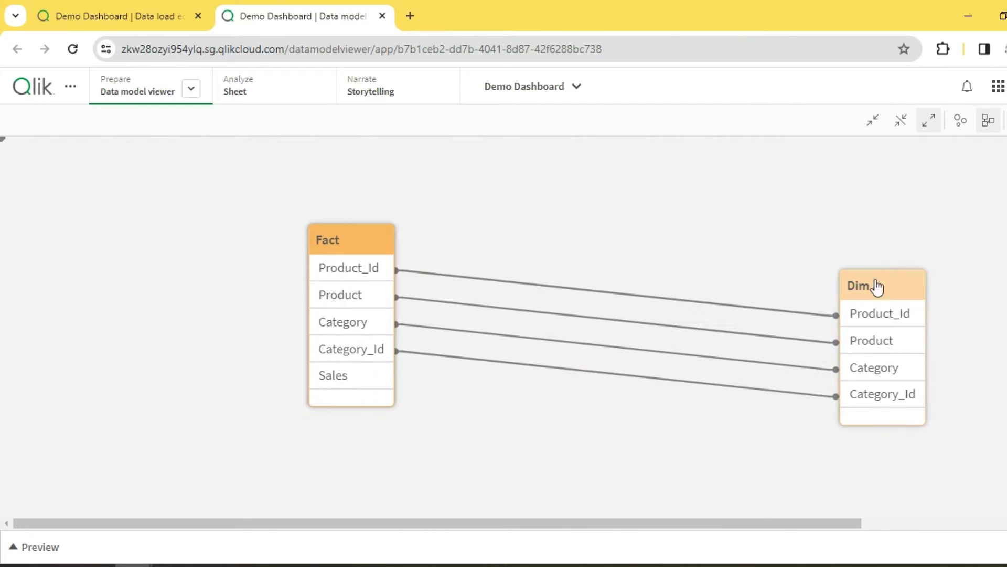
drag(876, 286, 601, 233)
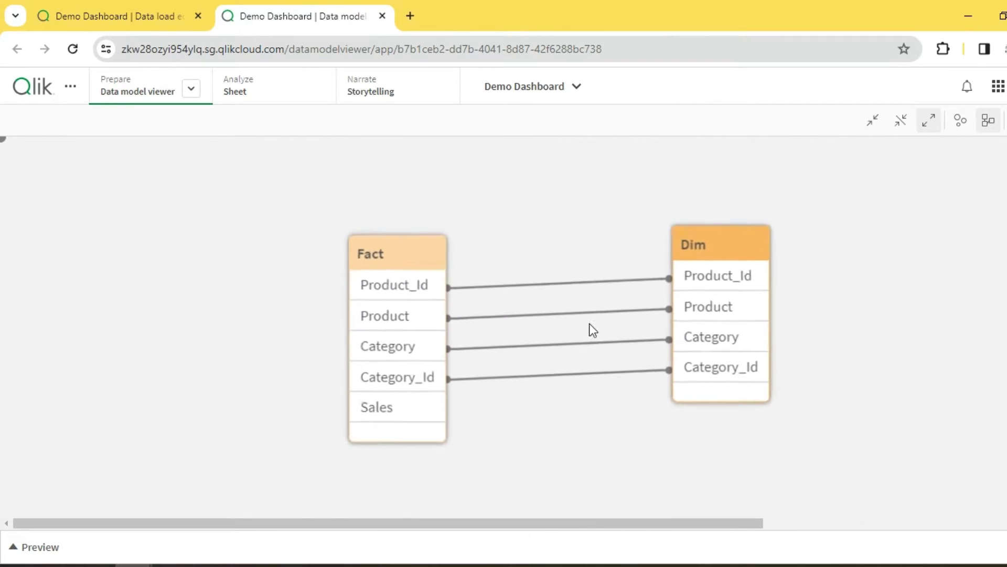
drag(749, 261, 678, 279)
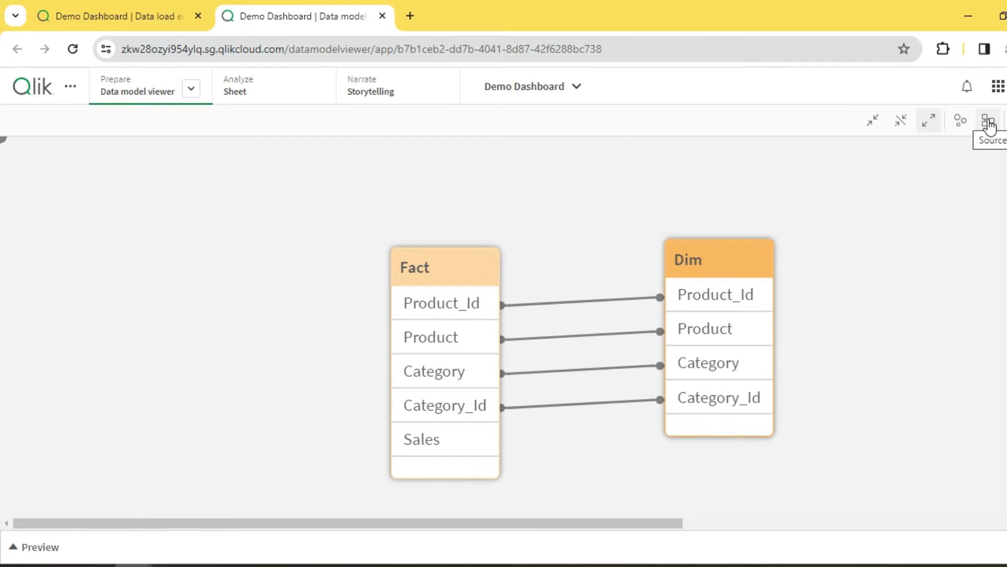
drag(647, 521, 700, 511)
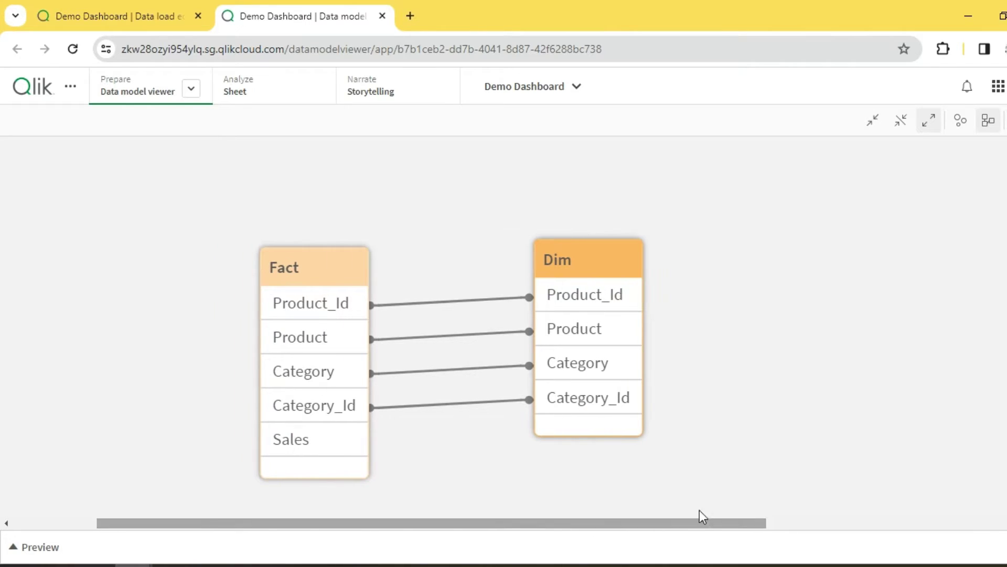
drag(579, 269, 568, 281)
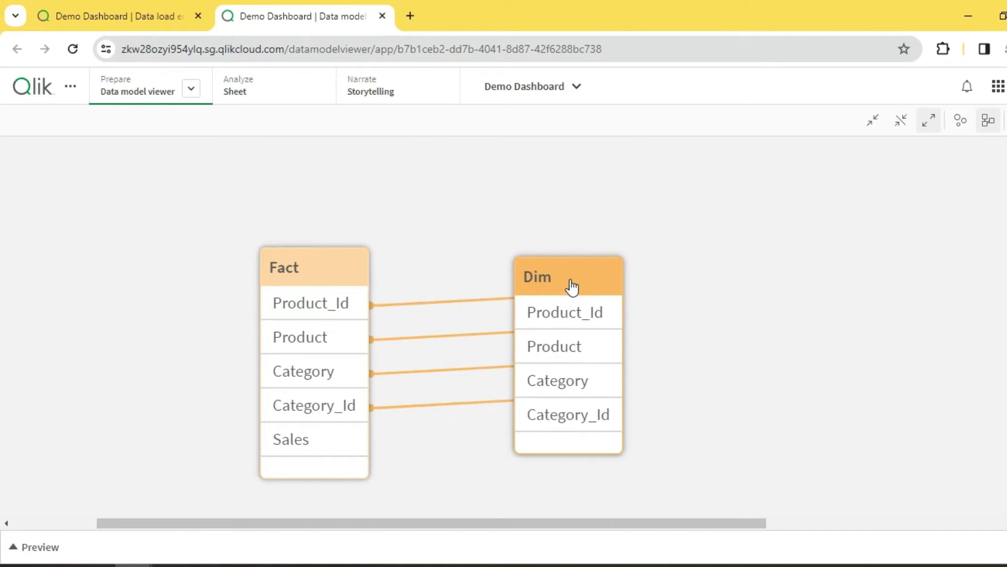
Switch to the internal table view and lay out Fact, Dim and $Syn 1 Table, enlarging Fact and Dim
click(961, 122)
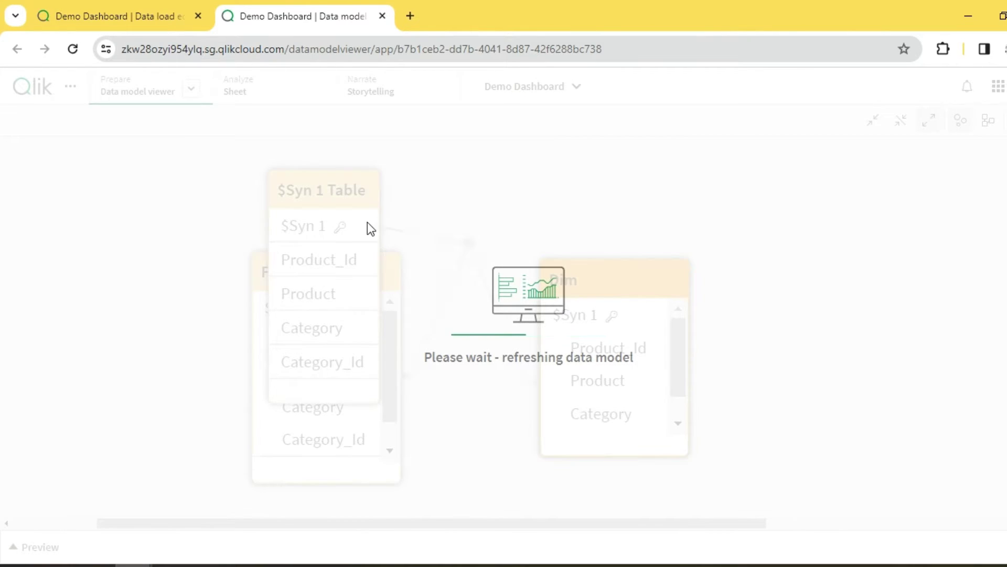
drag(502, 264, 503, 175)
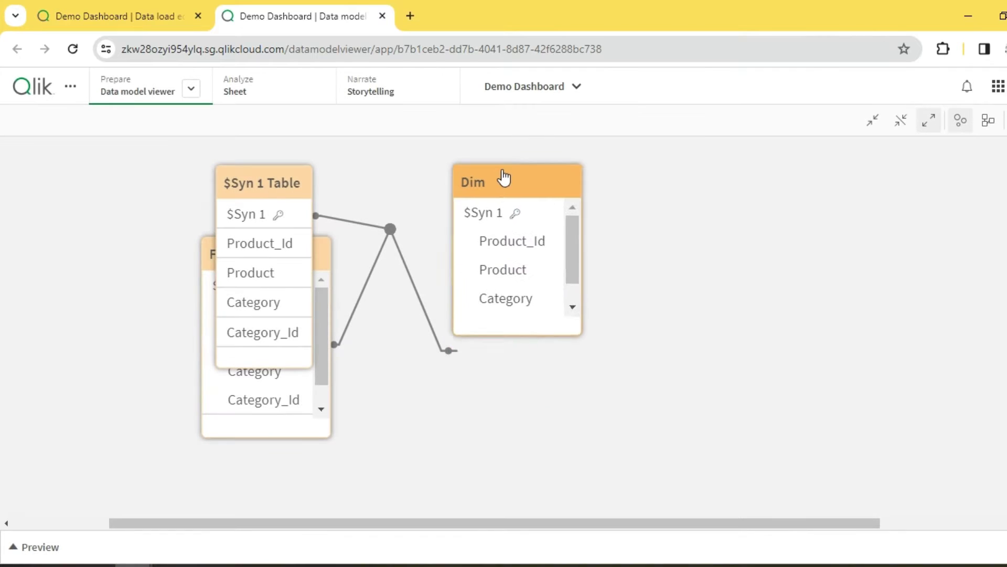
drag(273, 197, 531, 403)
drag(272, 277, 224, 242)
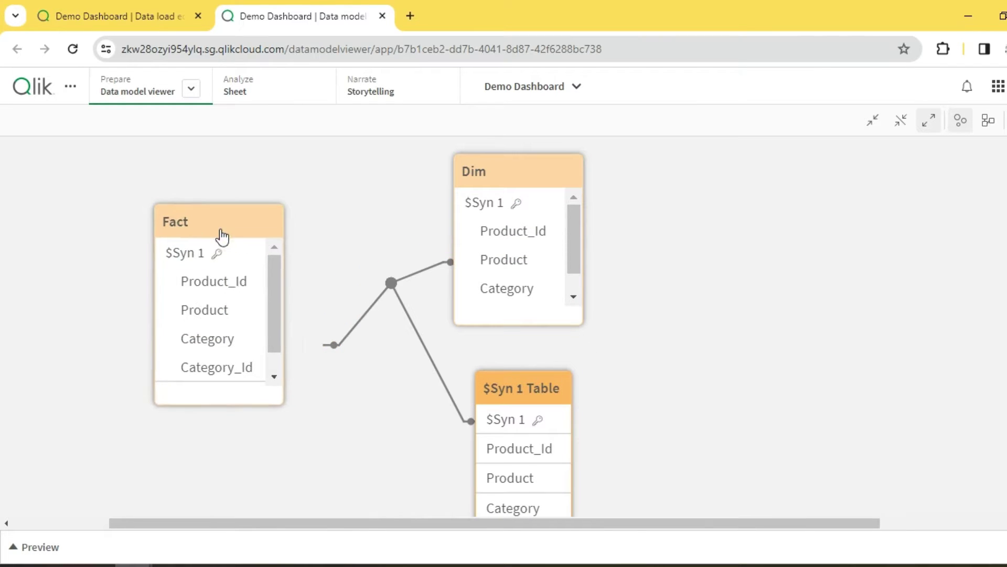
drag(277, 400, 317, 457)
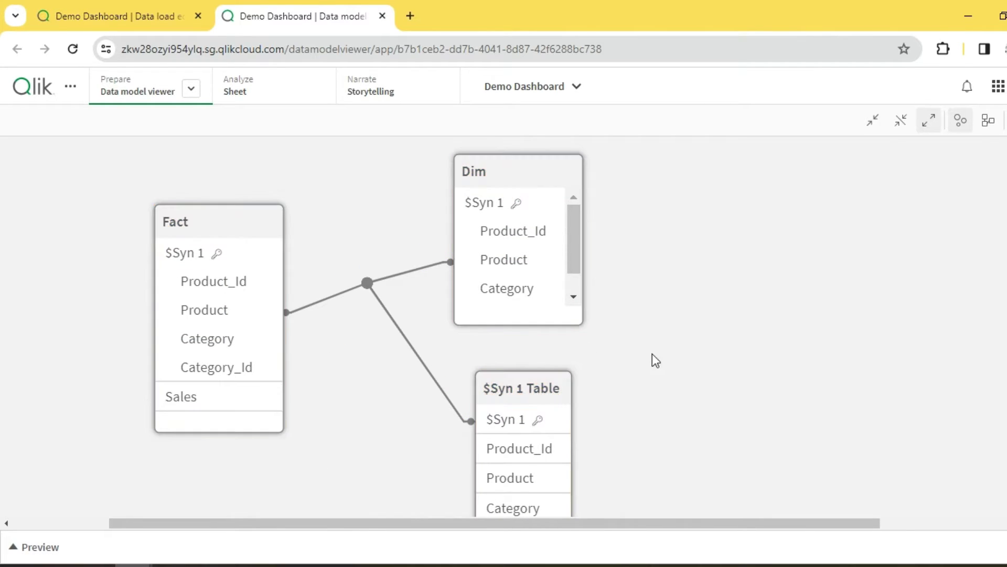
drag(581, 324, 604, 359)
drag(574, 283, 744, 300)
drag(535, 405, 517, 375)
drag(255, 222, 240, 168)
drag(659, 185, 649, 157)
drag(527, 341, 400, 314)
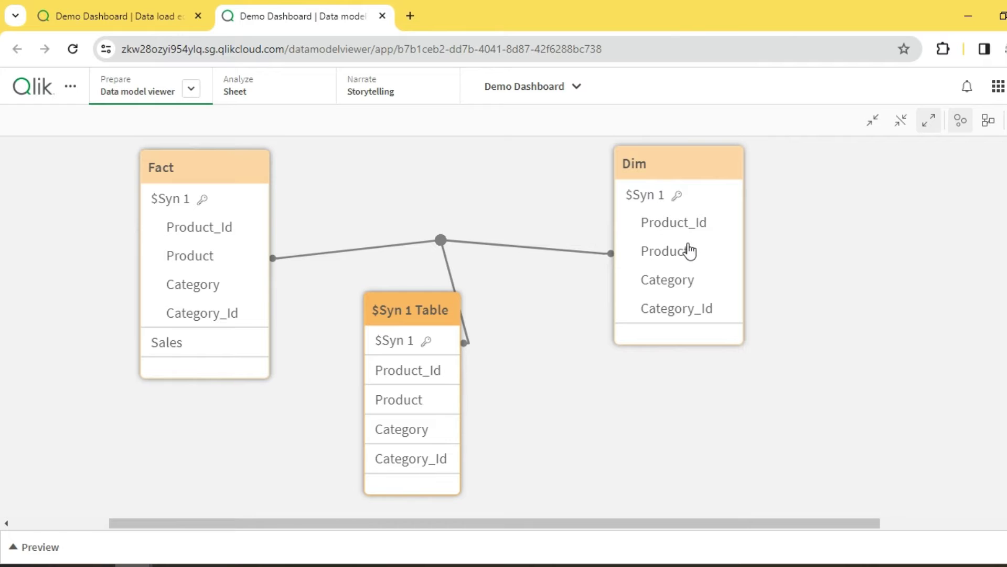
Highlight the $Syn 1 key's links between Fact and Dim, then clear the highlighting
scroll(688, 249, down, 1)
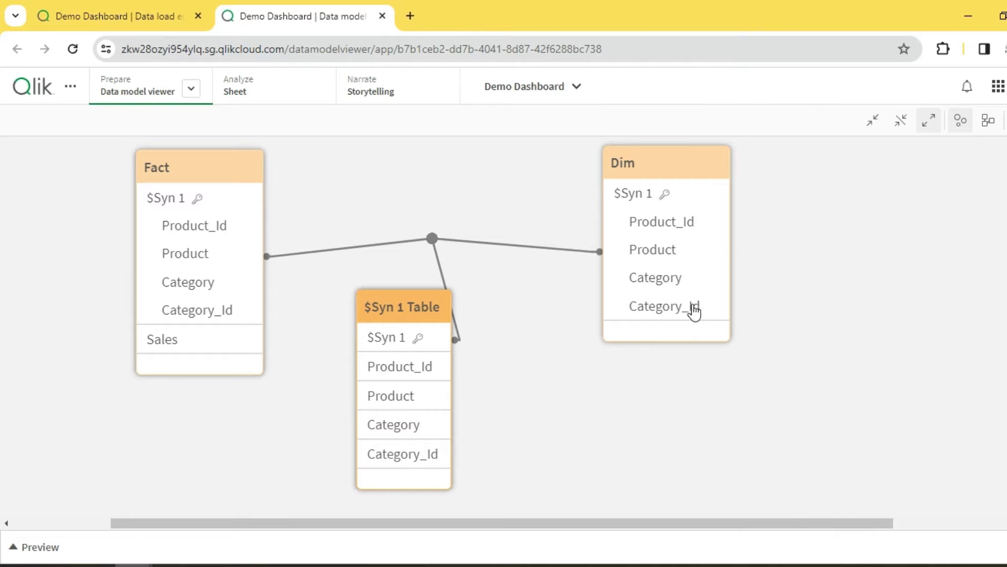
scroll(696, 311, down, 1)
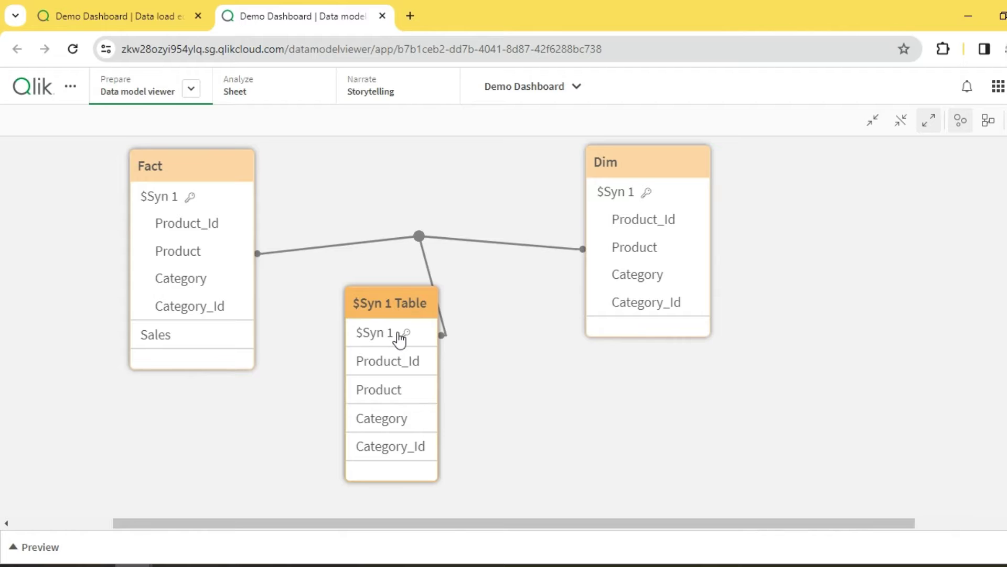
click(400, 340)
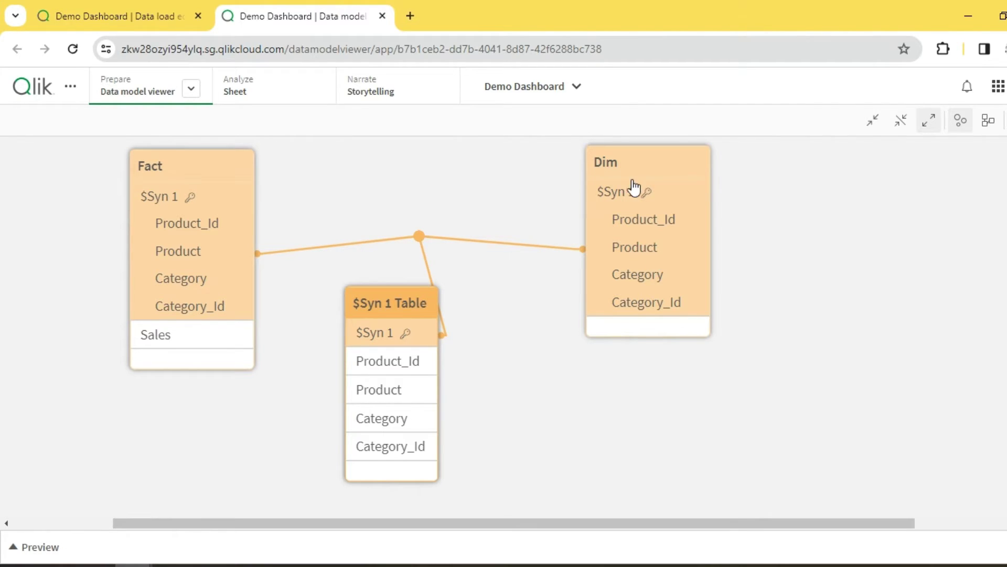
click(780, 209)
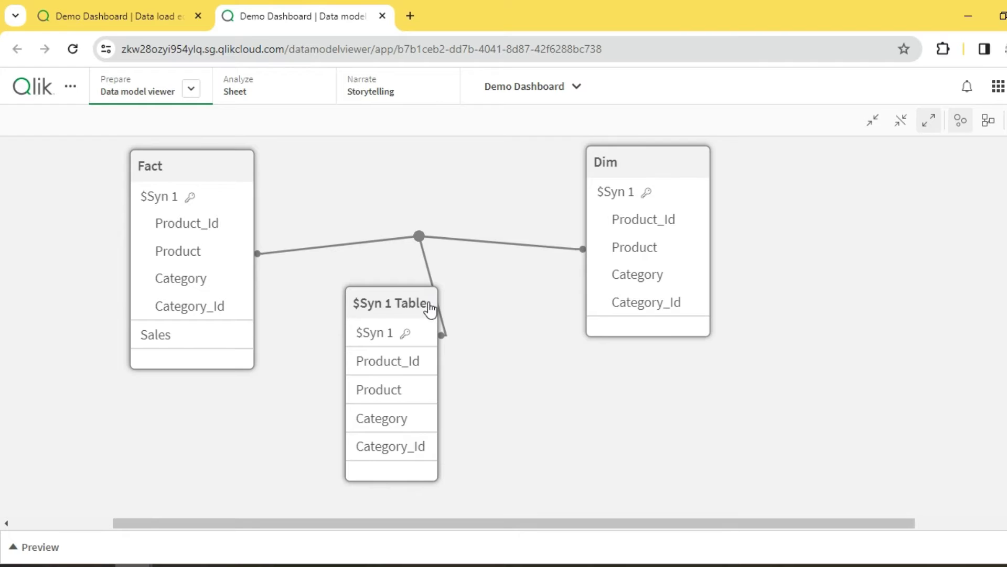
Fine-tune the positions of the Fact, Dim and $Syn 1 Table boxes
drag(429, 308, 412, 318)
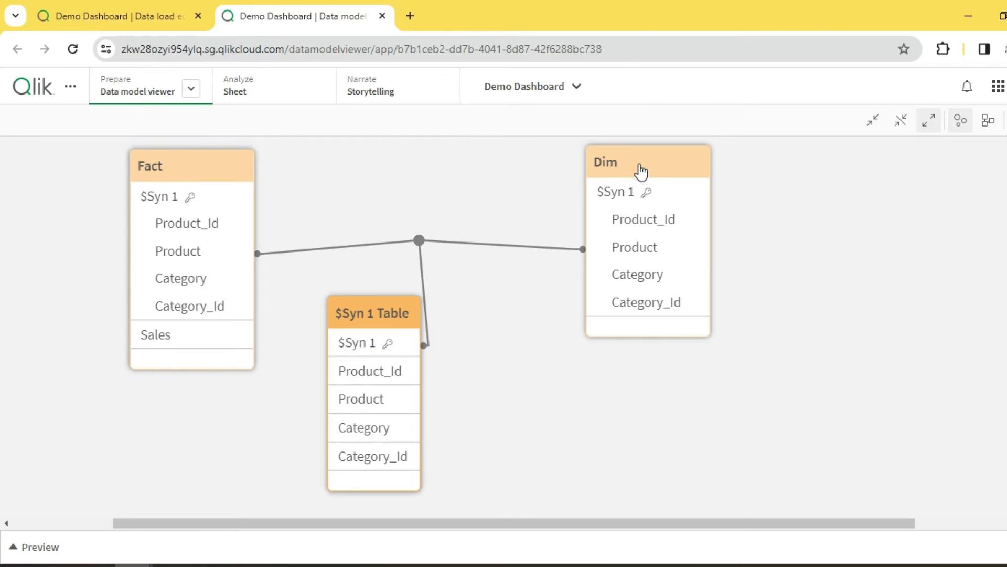
drag(640, 168, 616, 174)
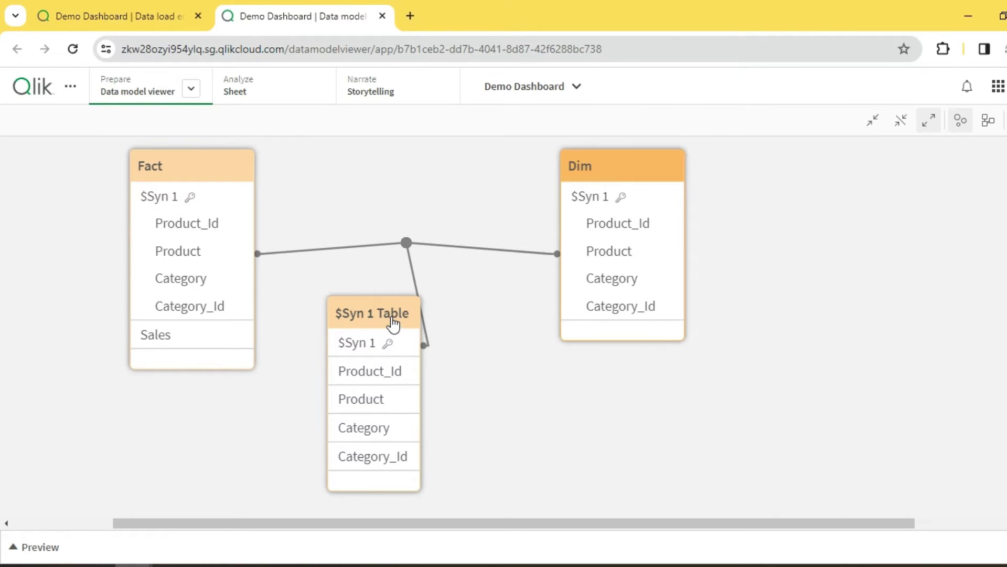
drag(388, 321, 379, 322)
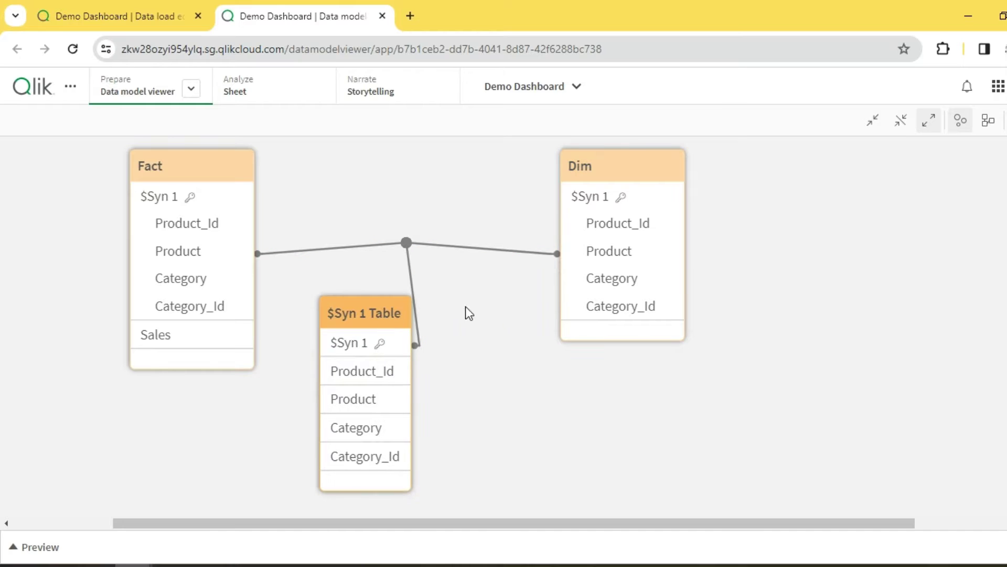
drag(410, 250, 454, 241)
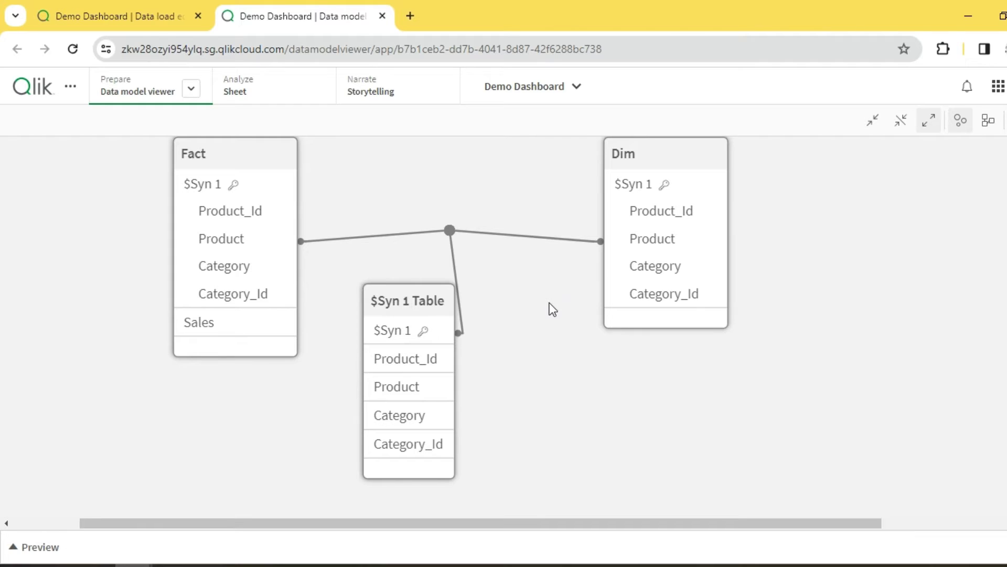
drag(665, 159, 668, 196)
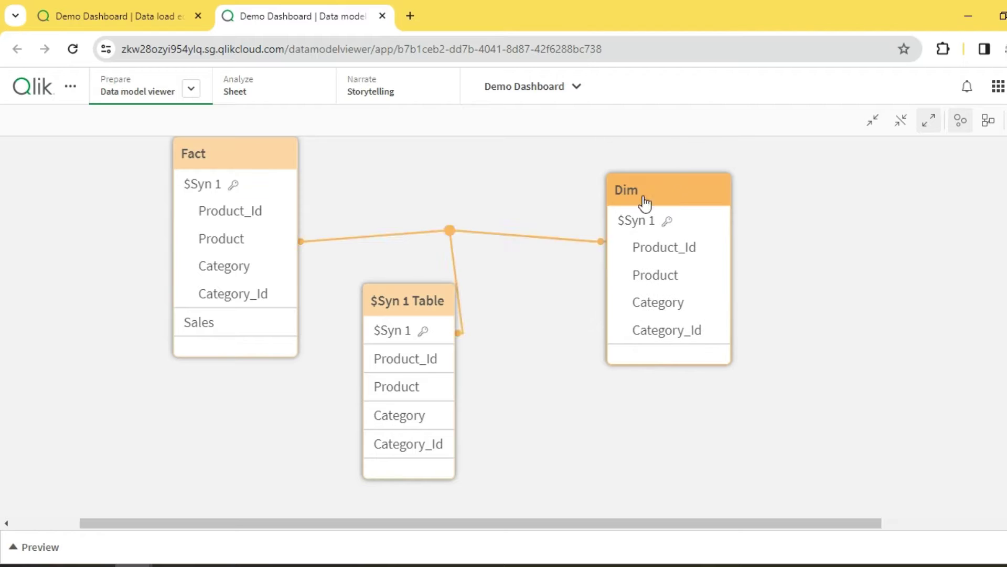
drag(268, 187, 250, 200)
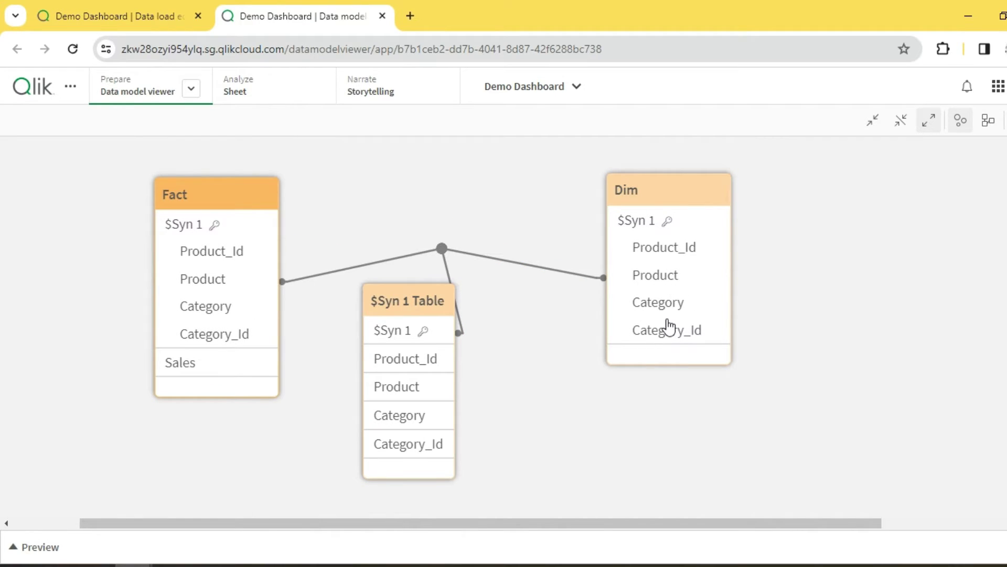
drag(424, 314, 409, 338)
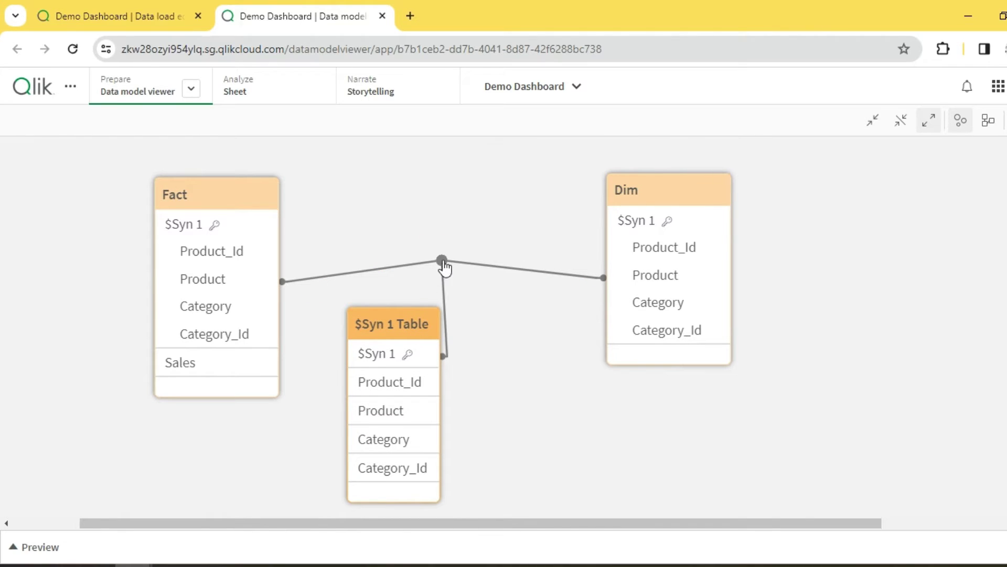
drag(443, 267, 468, 258)
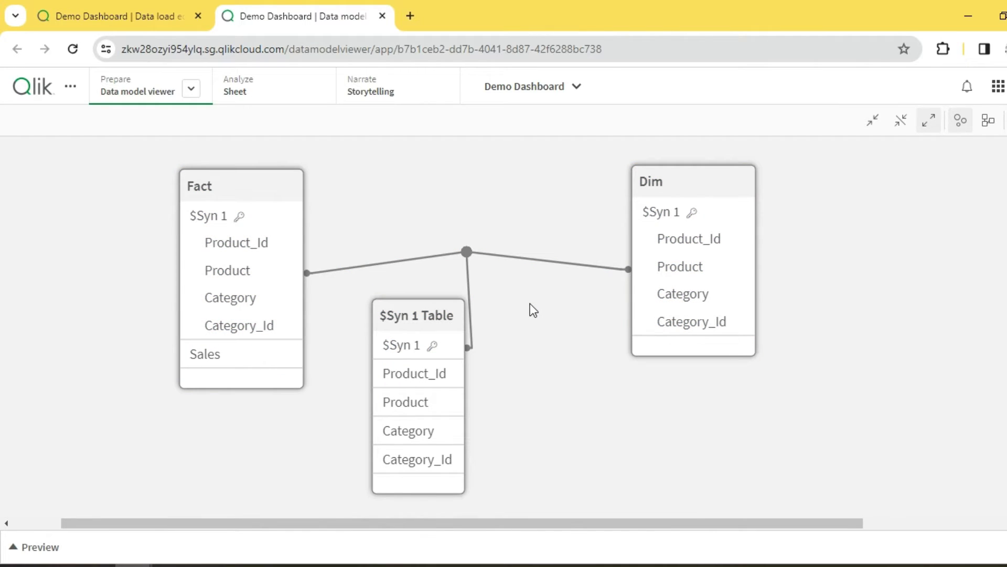
click(137, 16)
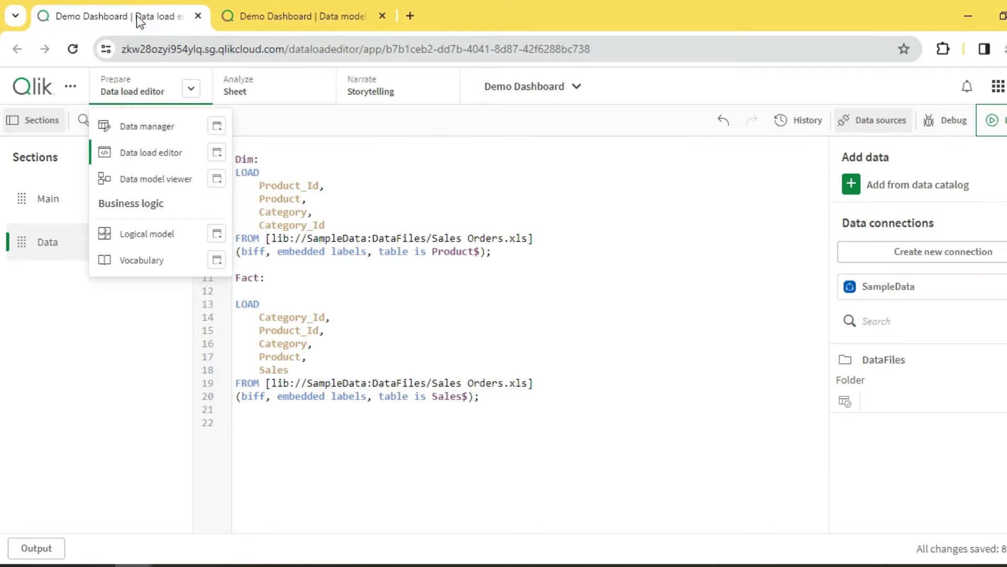
click(397, 300)
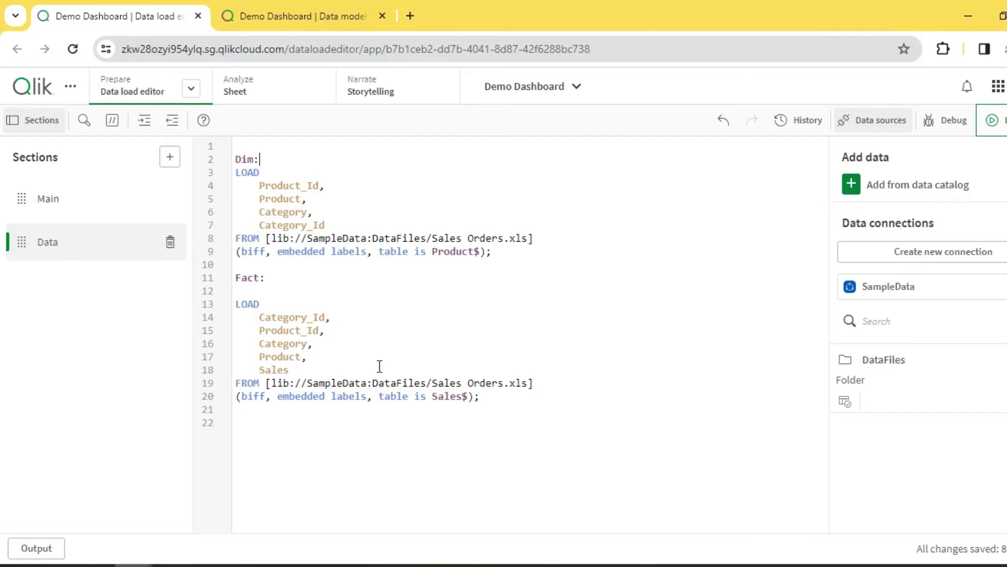
drag(291, 371, 253, 317)
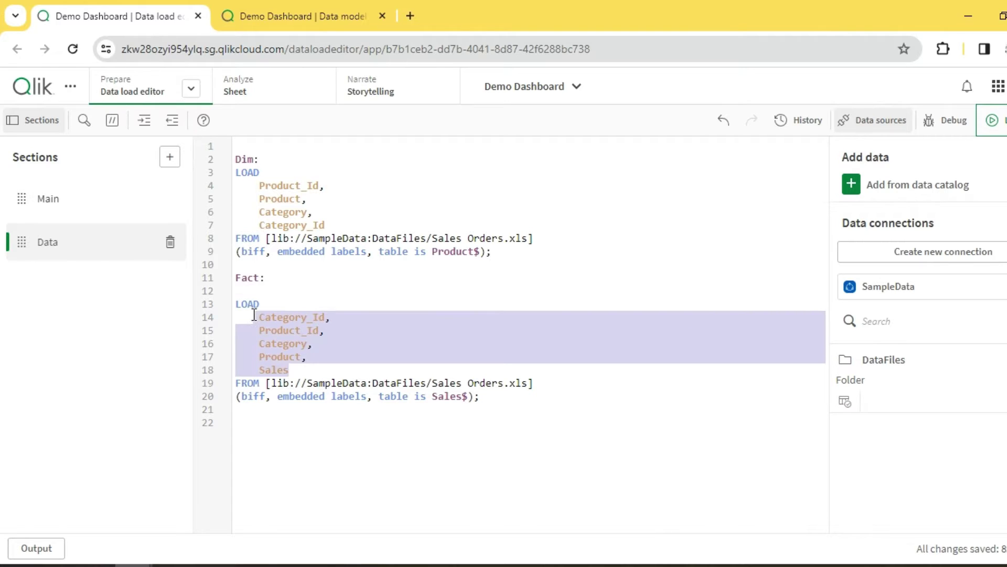
double_click(305, 186)
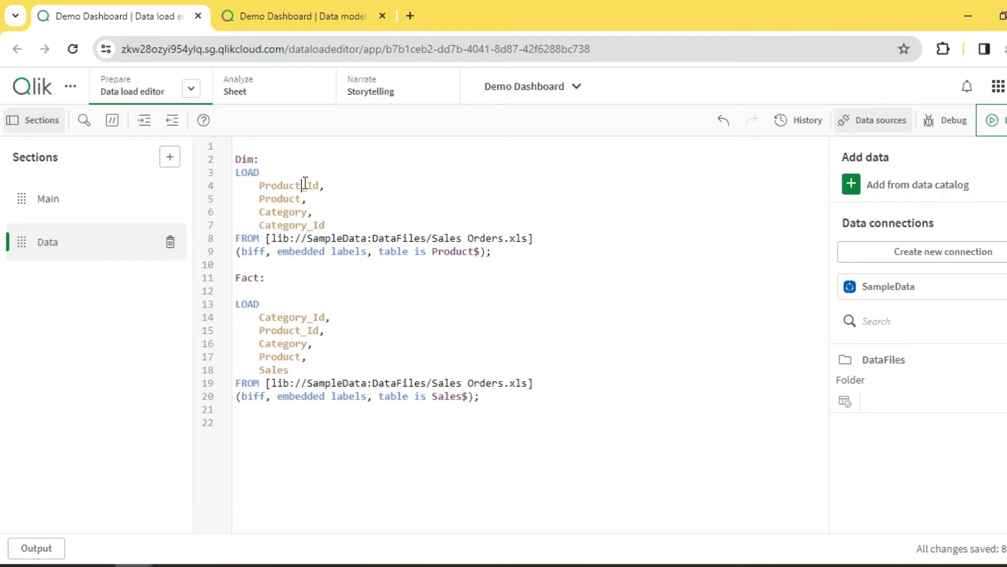
click(257, 225)
Comment out Category_Id and alias Category as CatDim and Product as ProdDim
text(//)
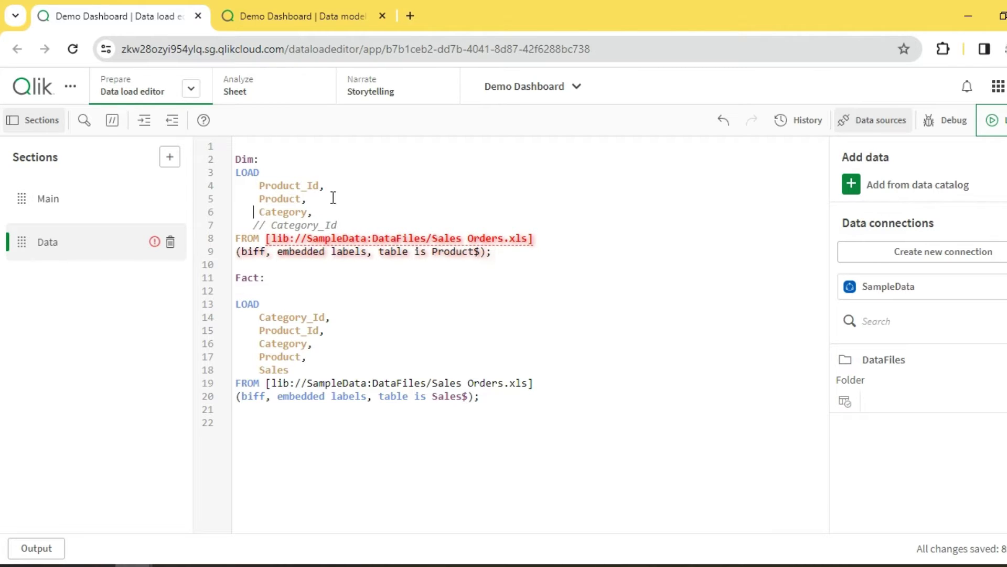
double_click(298, 185)
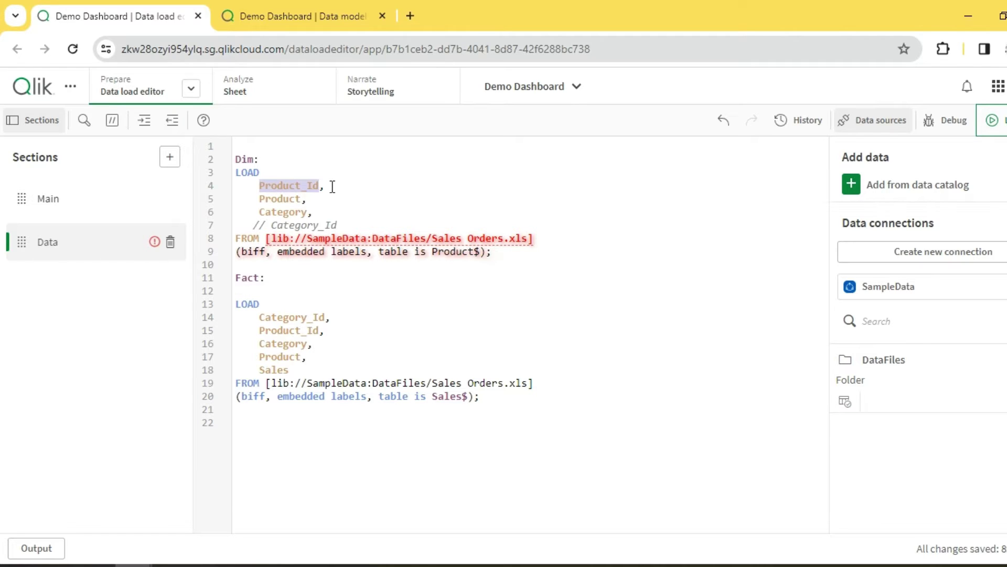
click(330, 214)
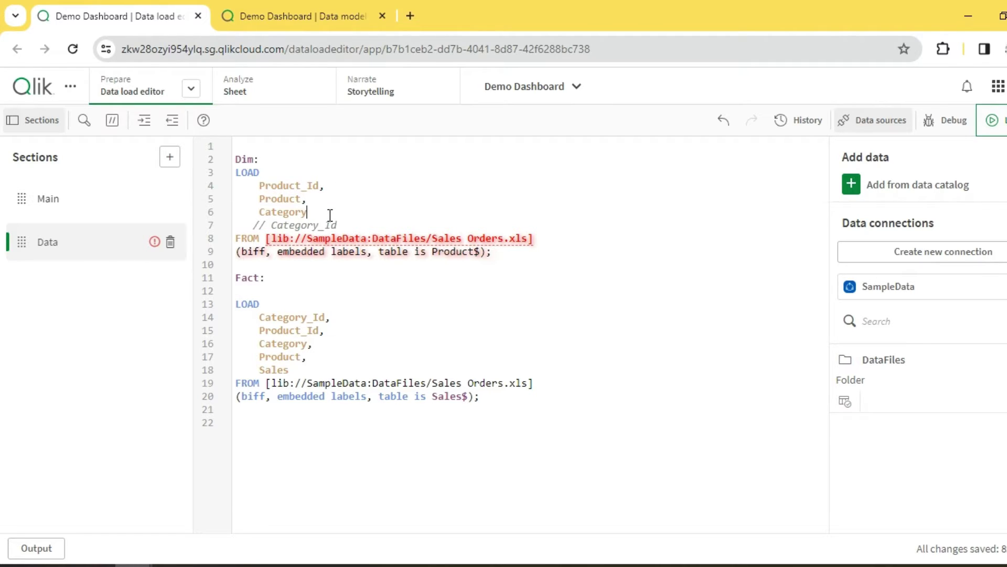
text(as )
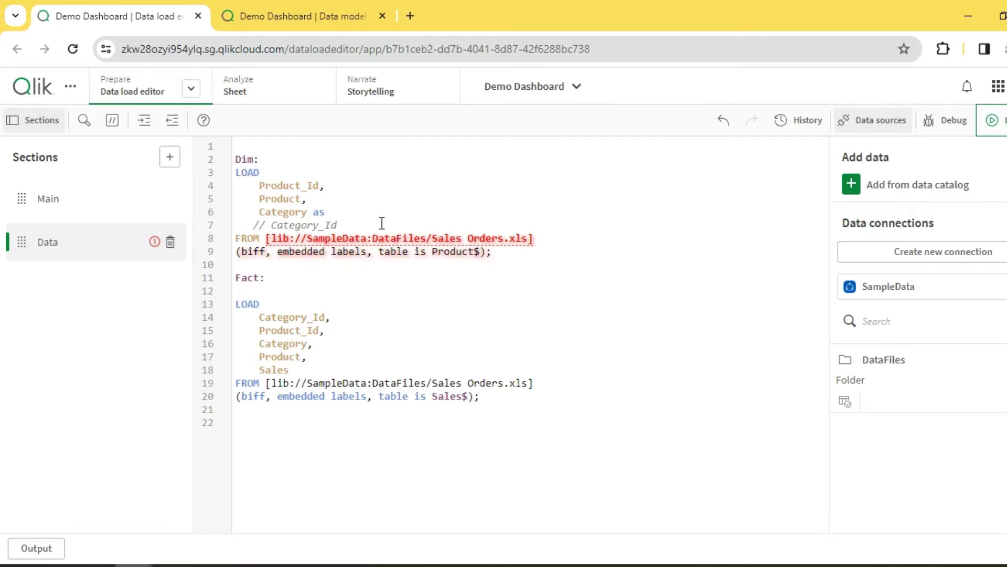
text(CatDi)
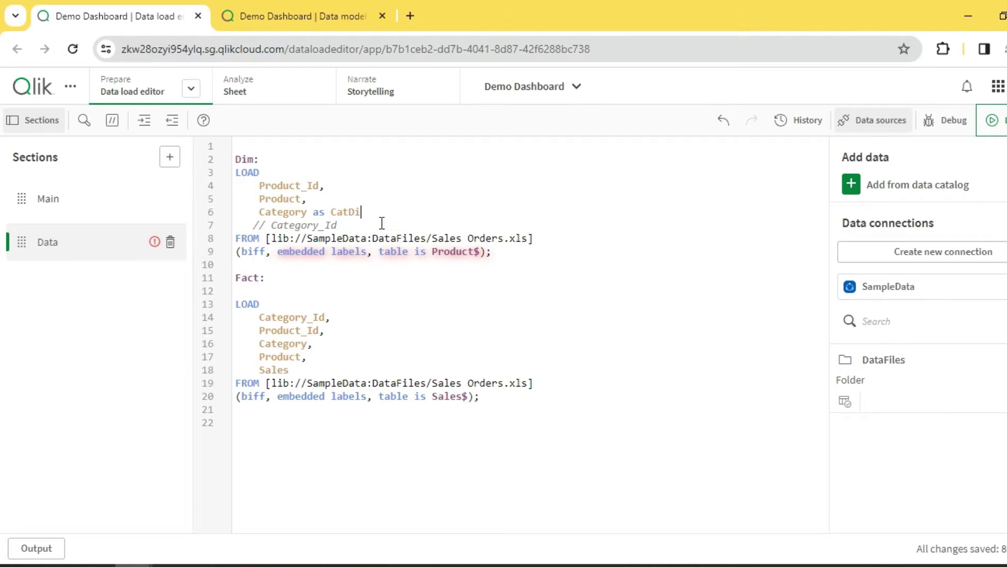
text(m)
key(Up)
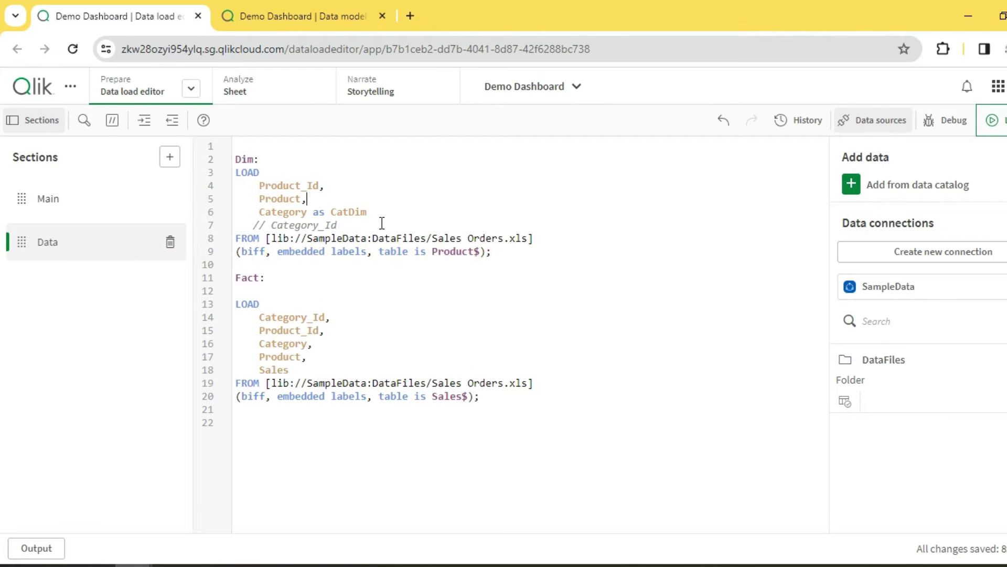
text(as P)
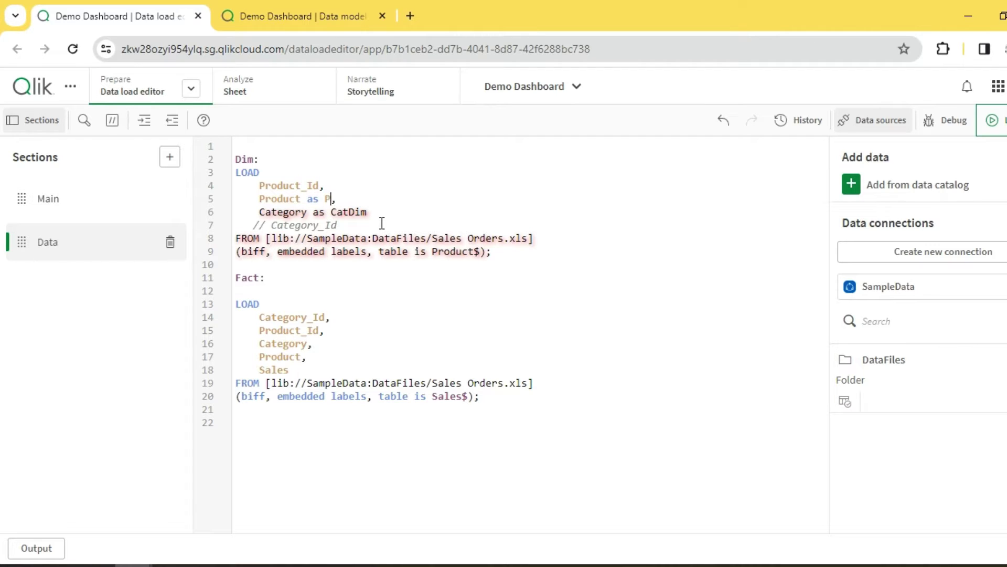
text(rodDim)
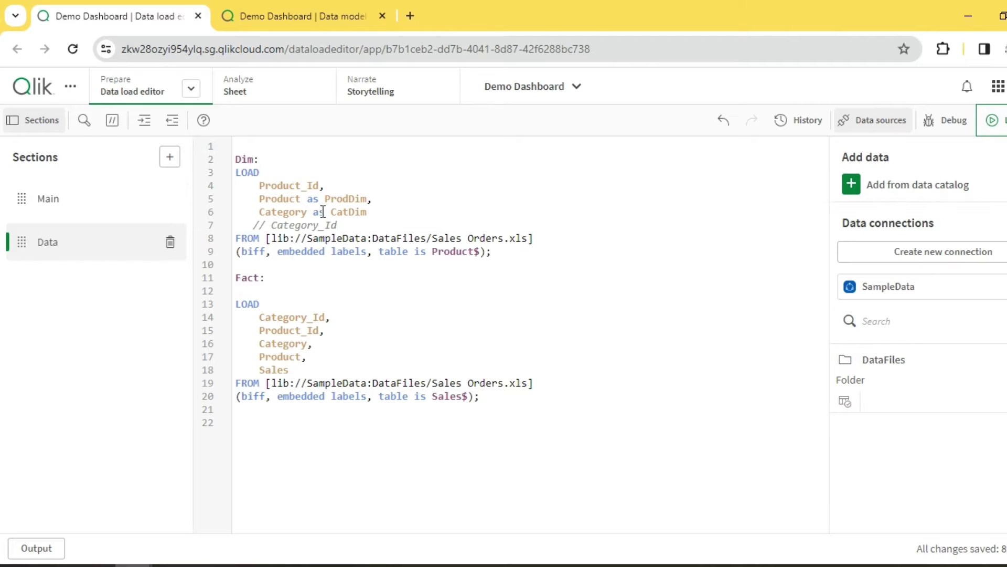
Highlight Product_Id and the edited Dim field lines to review the changes
double_click(301, 188)
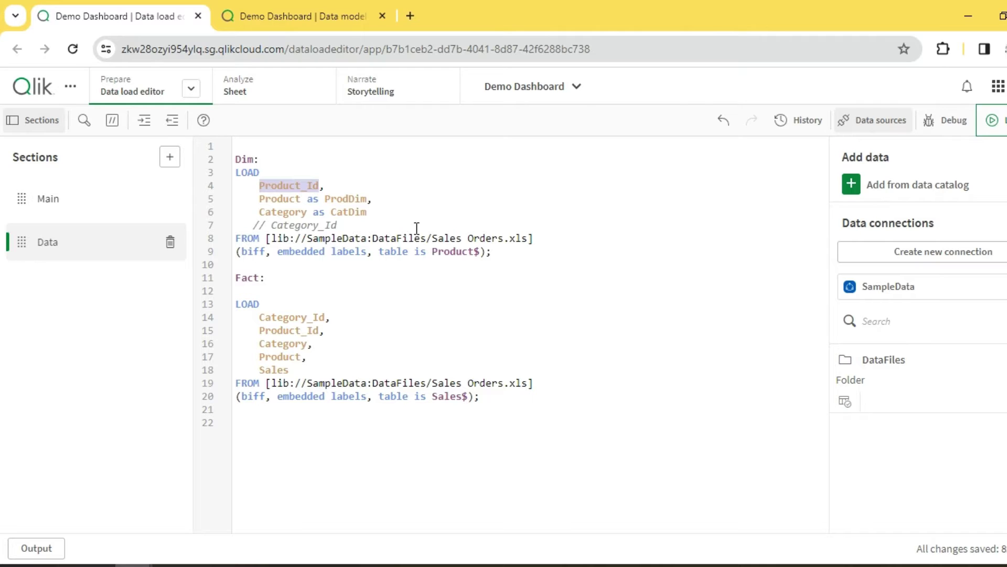
drag(337, 226, 234, 234)
drag(411, 214, 241, 199)
click(423, 197)
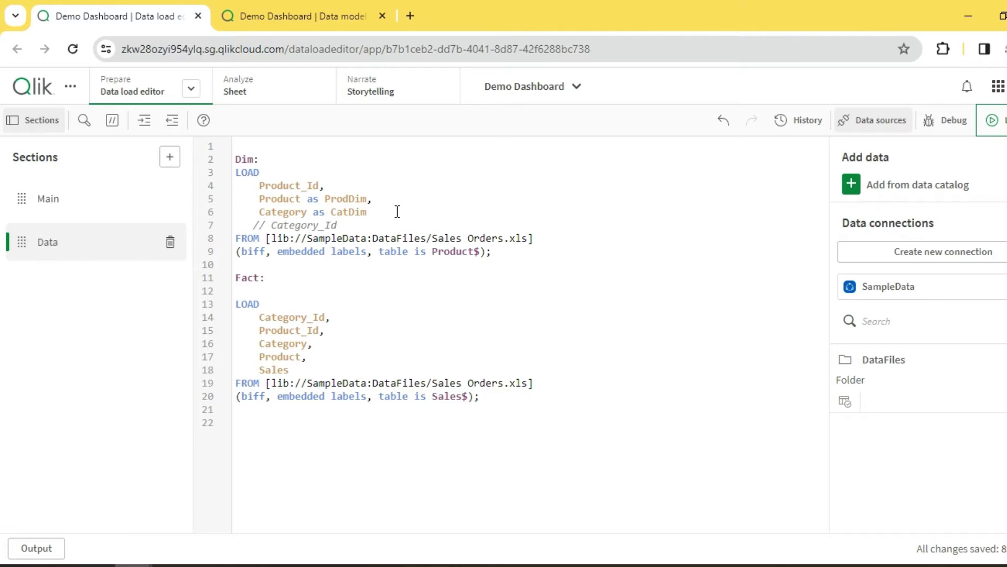
Reload the data, confirm Fact and Dim link only on Product_Id, and return to the script
click(1003, 124)
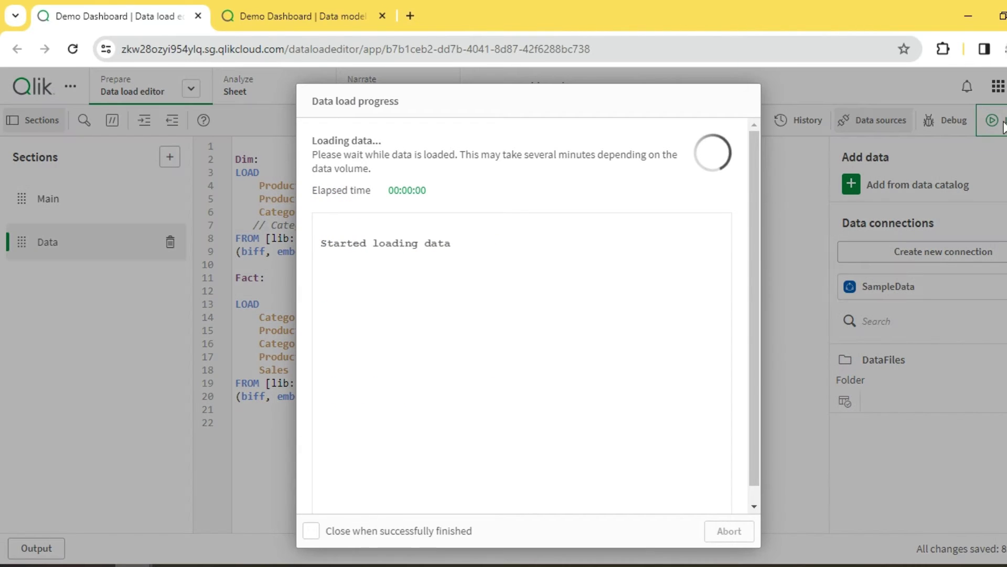
click(318, 24)
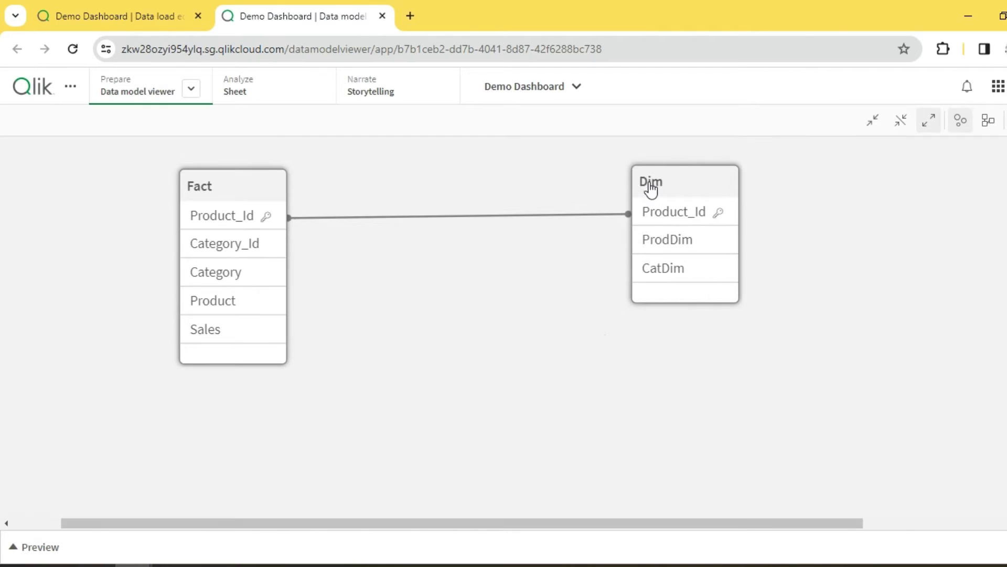
drag(649, 188, 517, 199)
drag(578, 197, 586, 204)
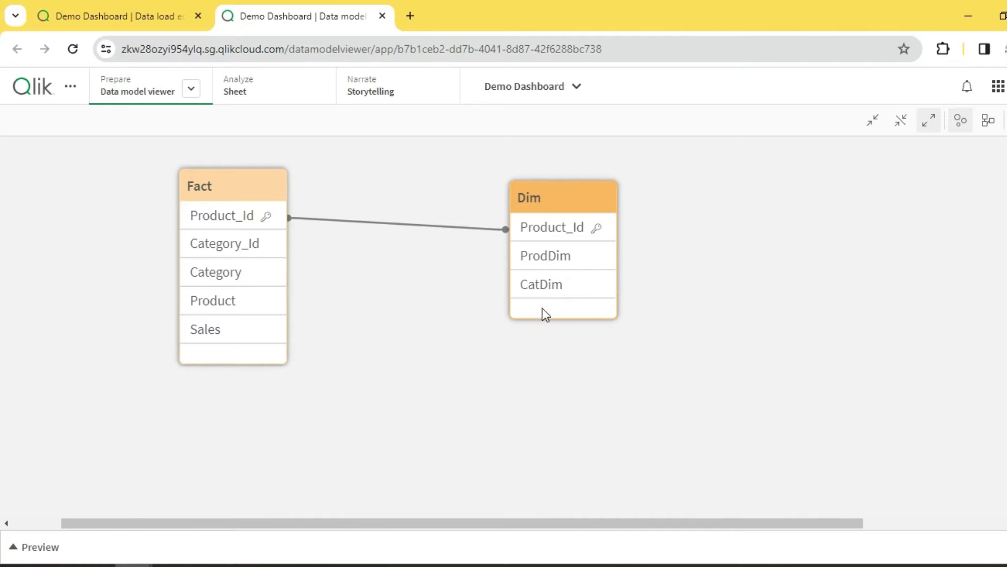
click(131, 13)
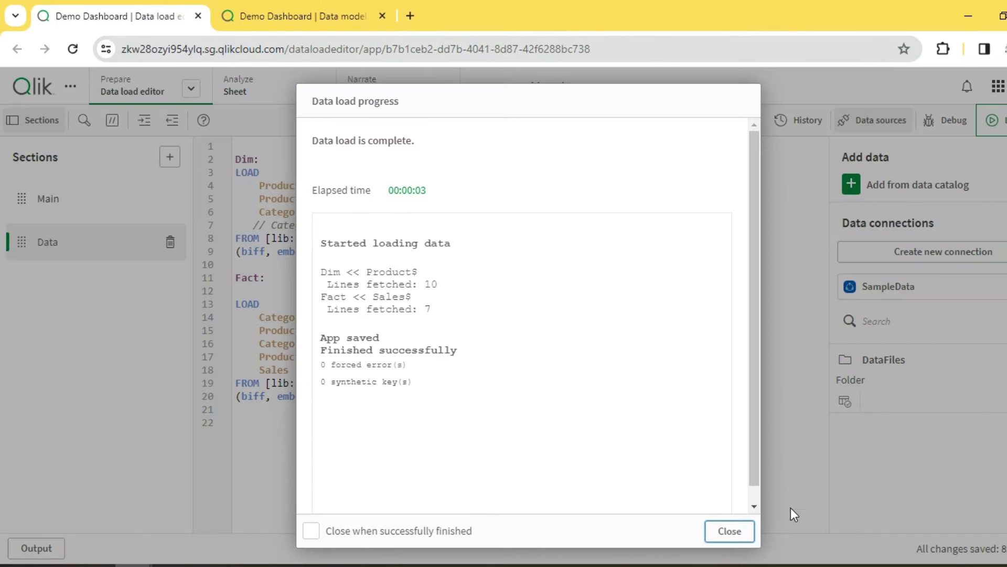
Close the load report and highlight the commented Category_Id and ProdDim/CatDim lines
click(742, 532)
click(347, 226)
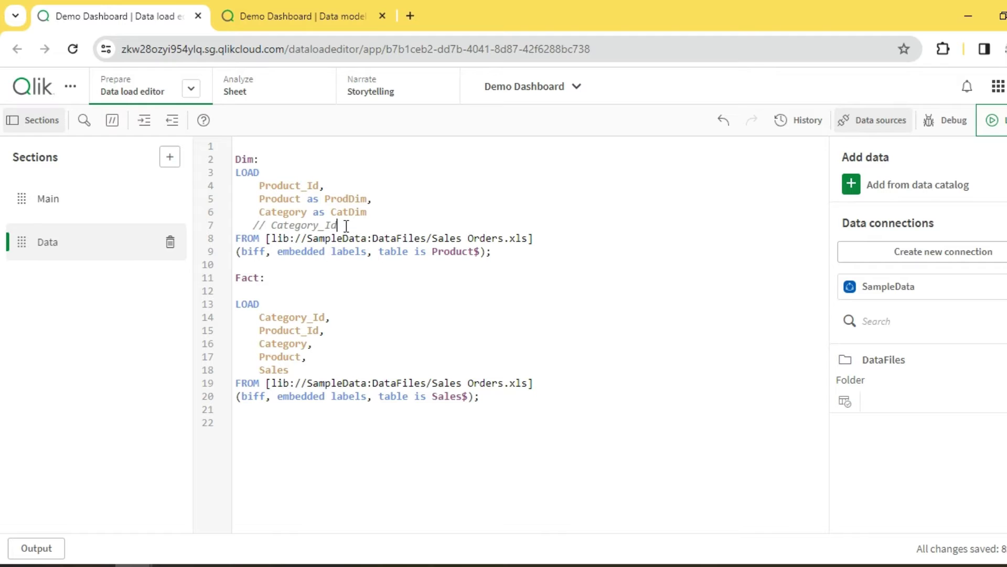
drag(346, 226, 233, 228)
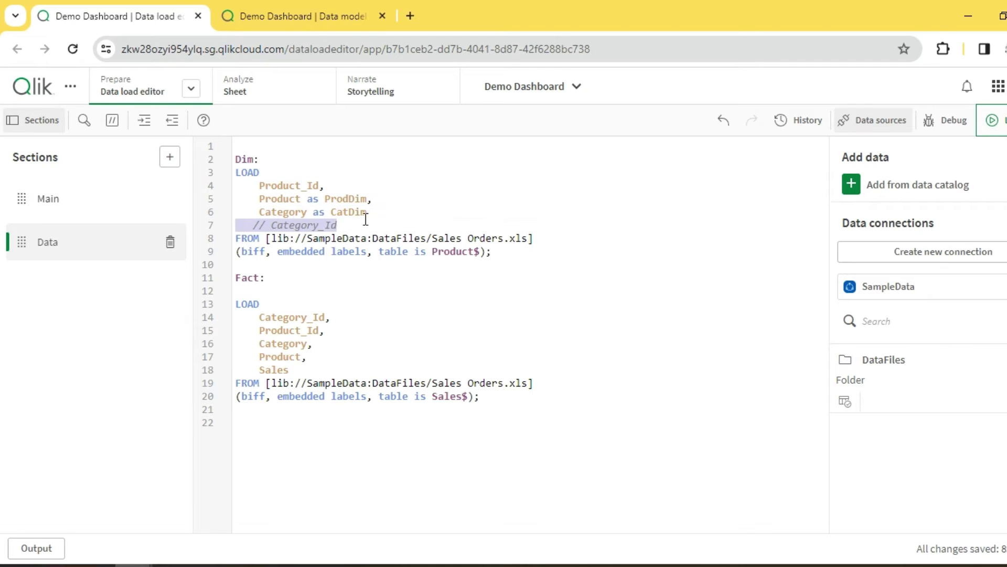
drag(381, 213, 236, 198)
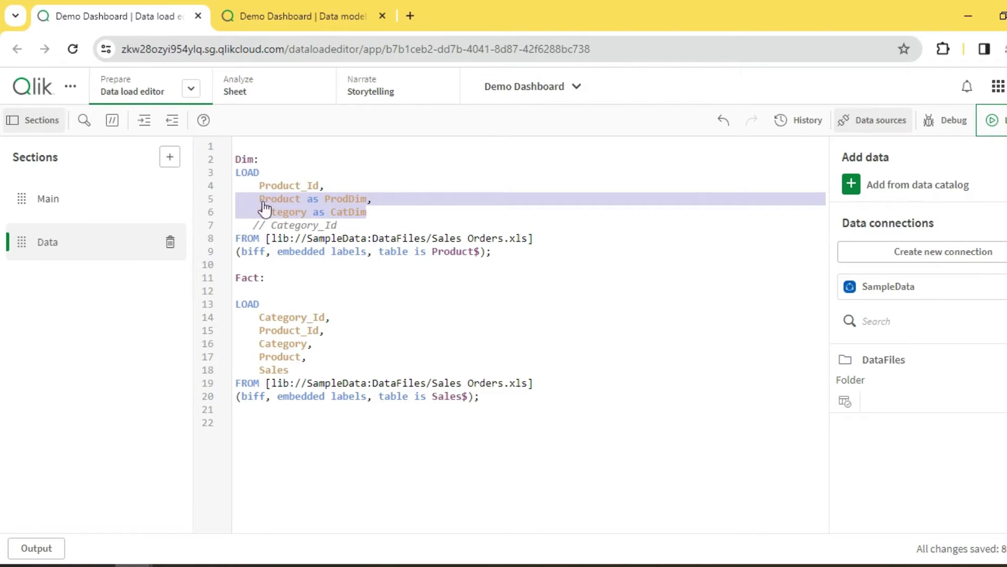
click(417, 224)
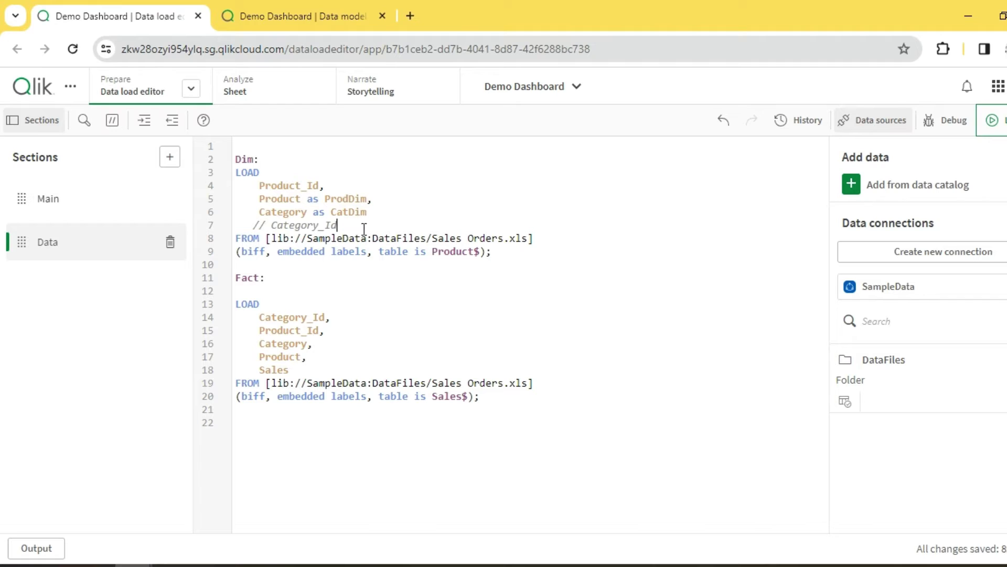